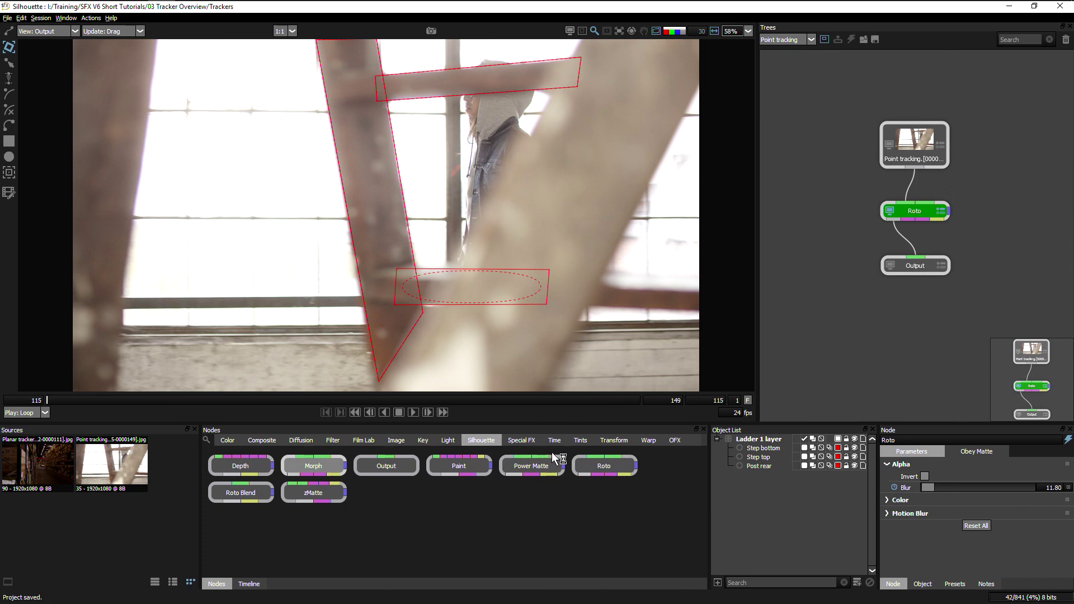
left_click(614, 442)
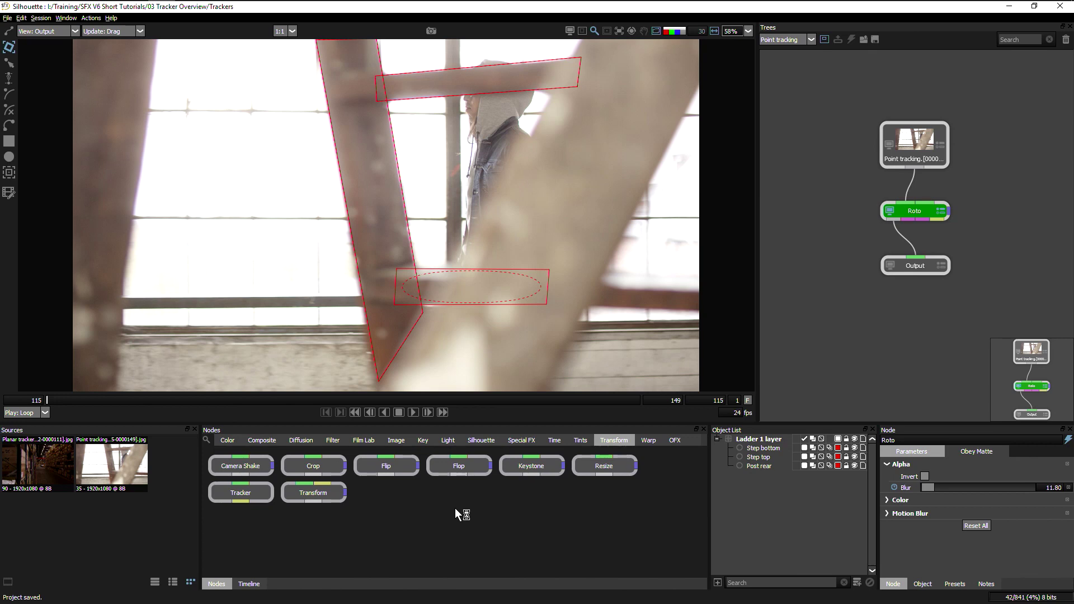
left_click(481, 441)
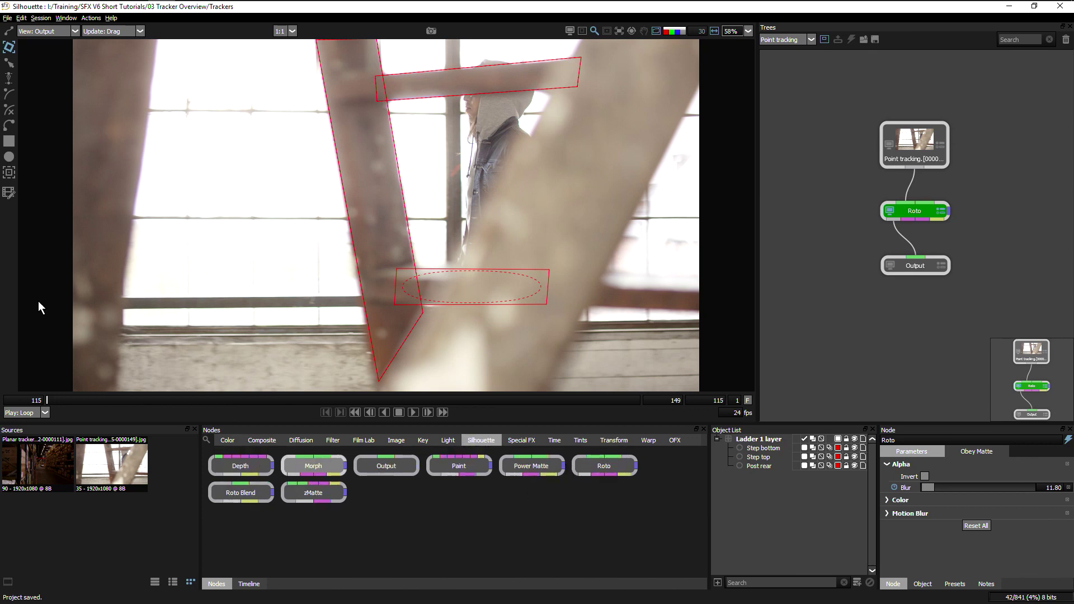
- Highlight the Step bottom and Post rear shapes in turn and leave the Ladder 1 layer selected
left_click(755, 440)
left_click(764, 449)
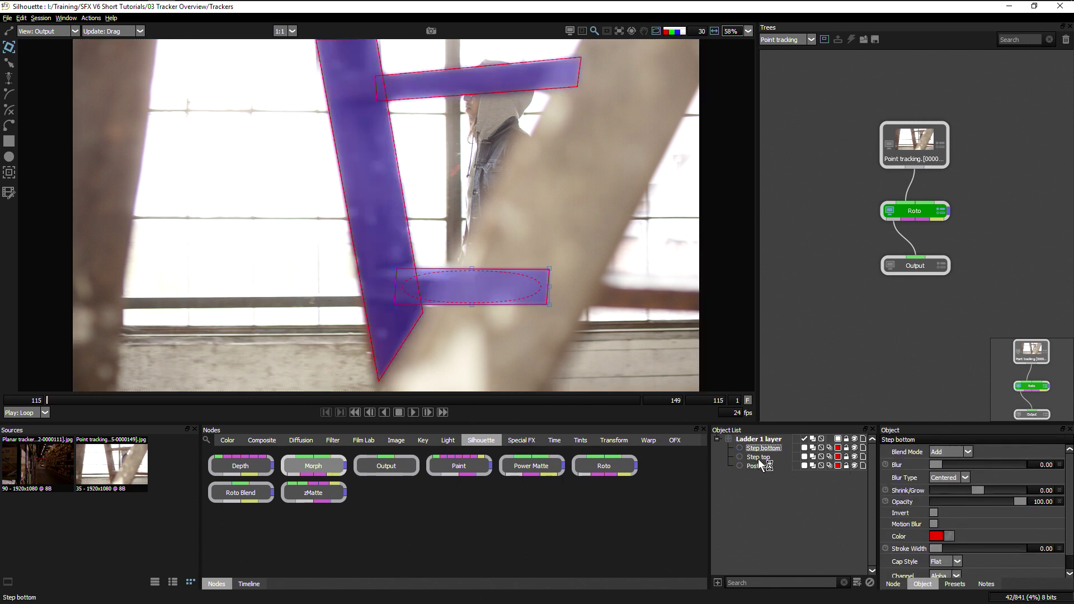
left_click(759, 466)
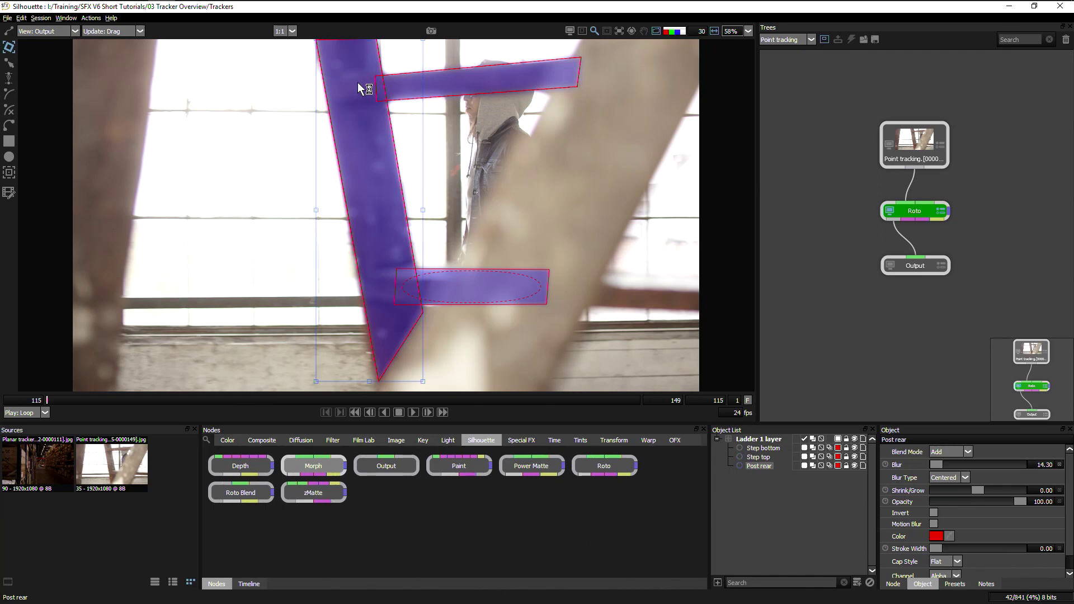
left_click(757, 501)
left_click(761, 440)
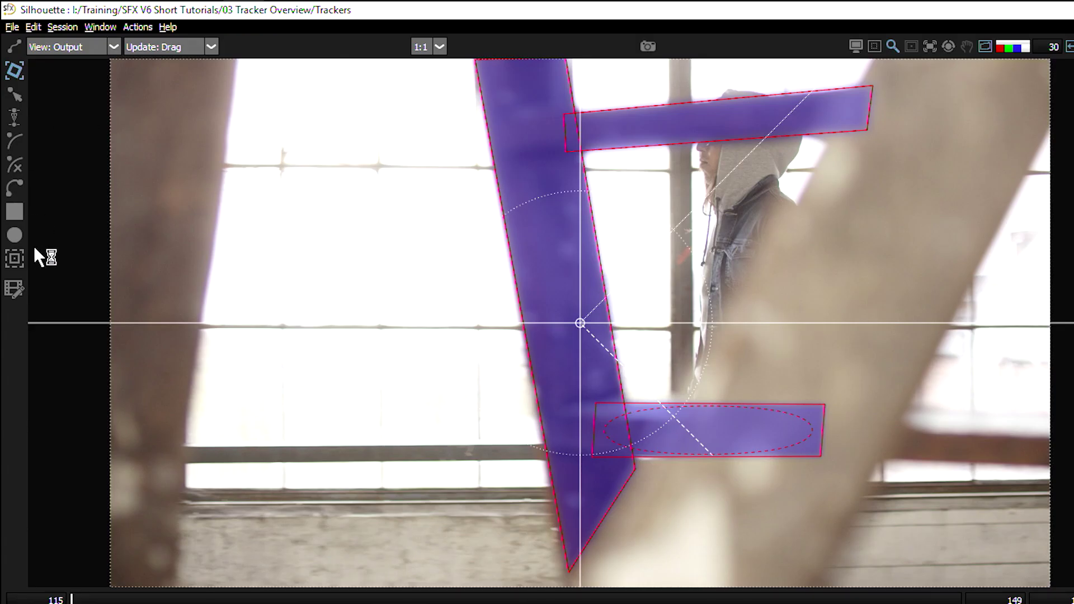
- Activate the Tracker tool, glance at the mocha Tracker options and create a point tracker with the Point Tracker
left_click(15, 259)
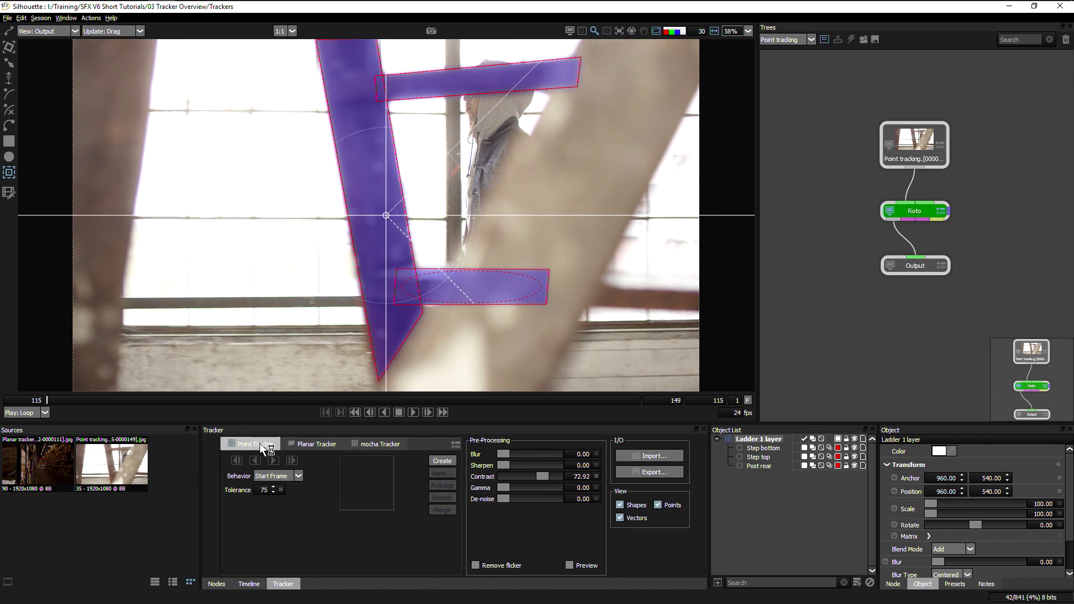
left_click(374, 444)
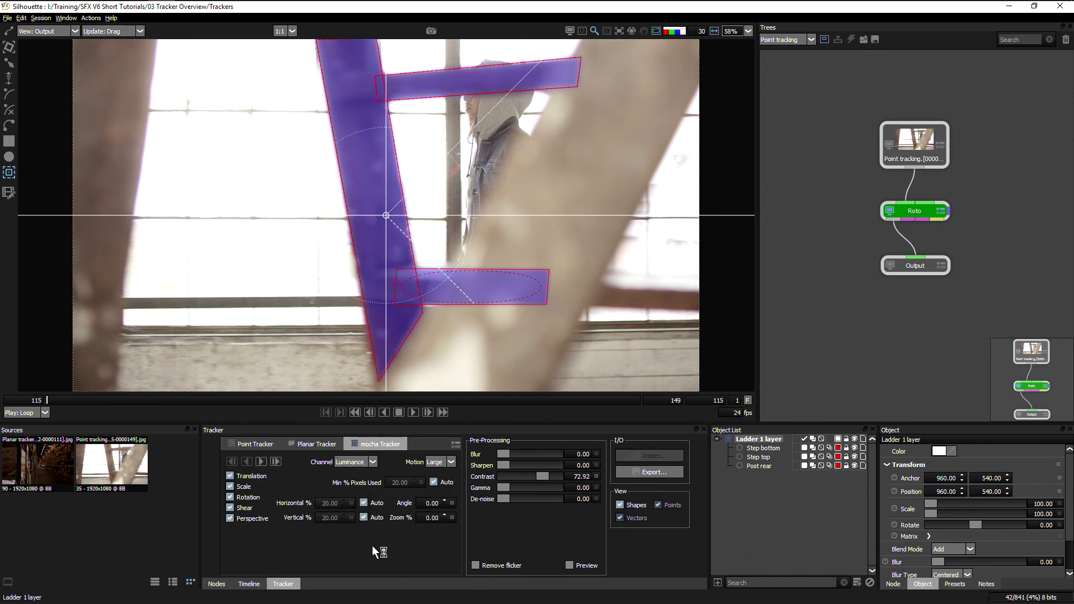
left_click(255, 444)
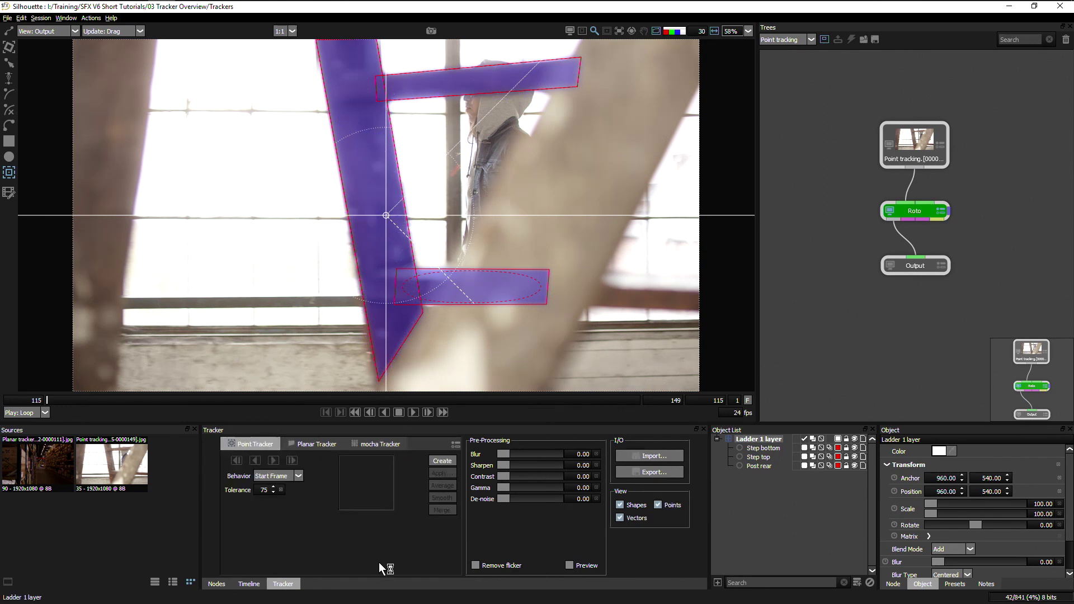
left_click(442, 461)
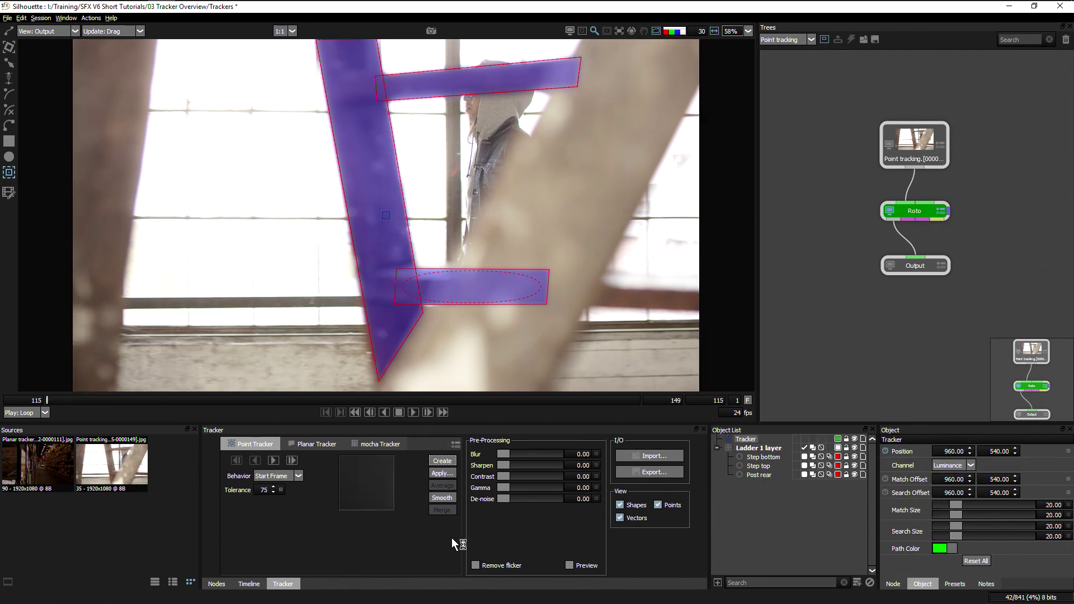
- Enlarge the tracker's match area to about 82 × 69 and place the tracker on the bright window beside the post
mouse_move(391, 210)
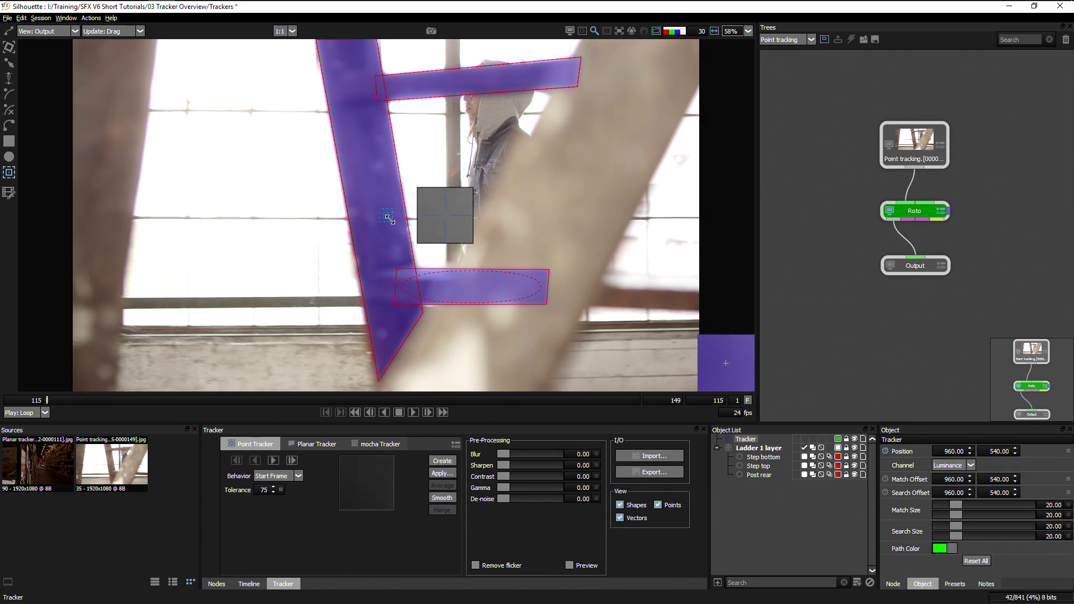
left_click_drag(390, 221, 291, 177)
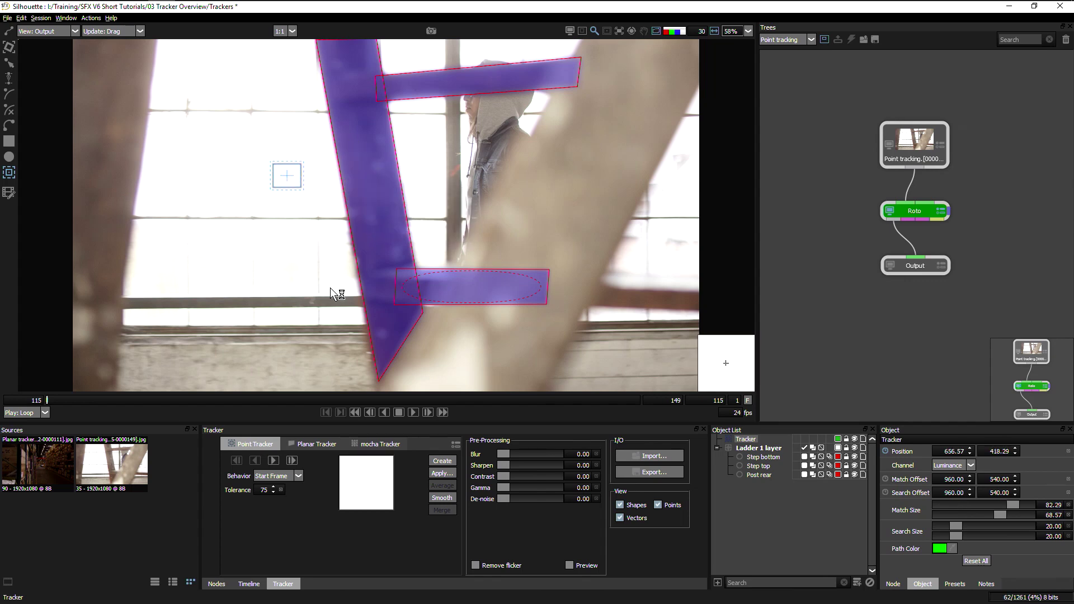
left_click(290, 179)
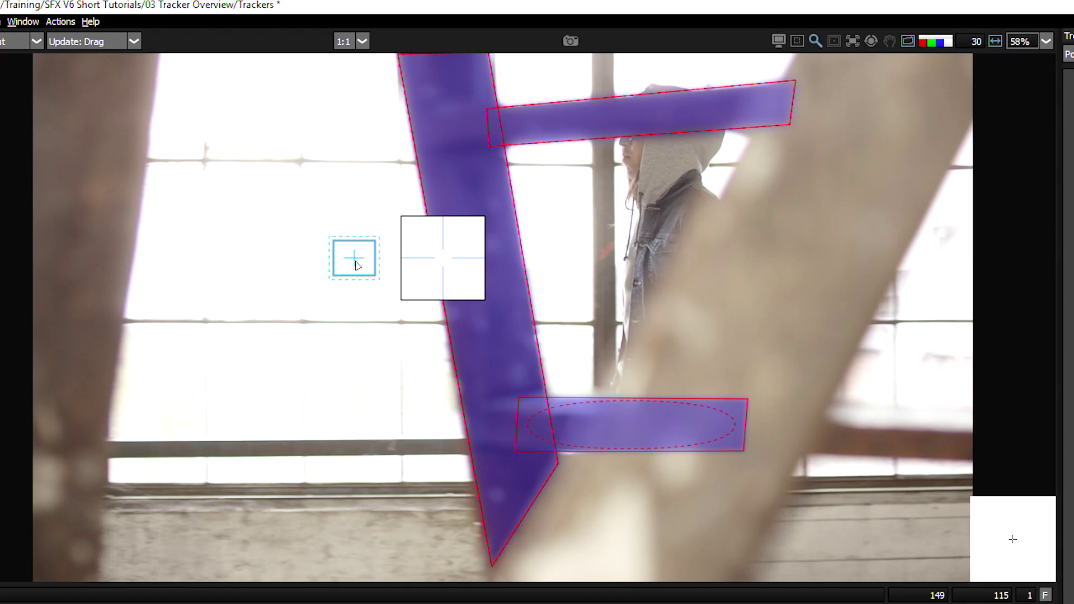
mouse_move(357, 265)
left_mouse_down()
mouse_move(331, 254)
mouse_move(345, 271)
left_mouse_up()
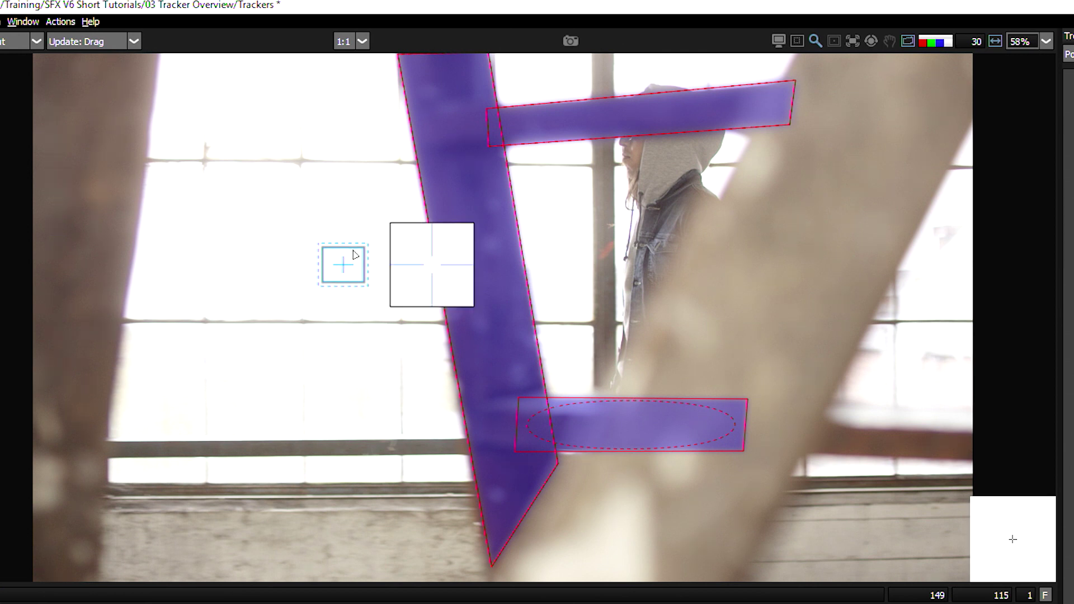
- Offset the tracker's match area from its tracking point onto the window crossbar and greatly enlarge the search area around it
left_click_drag(352, 249, 312, 310)
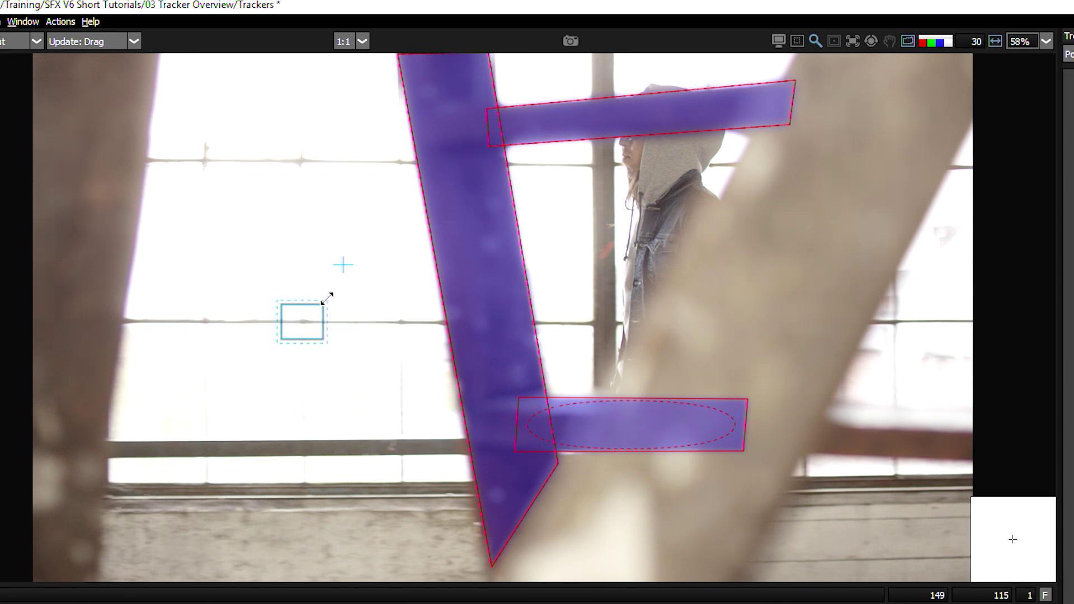
left_click_drag(335, 298, 355, 288)
left_click(300, 314)
left_click(338, 336)
left_click_drag(355, 288, 415, 242)
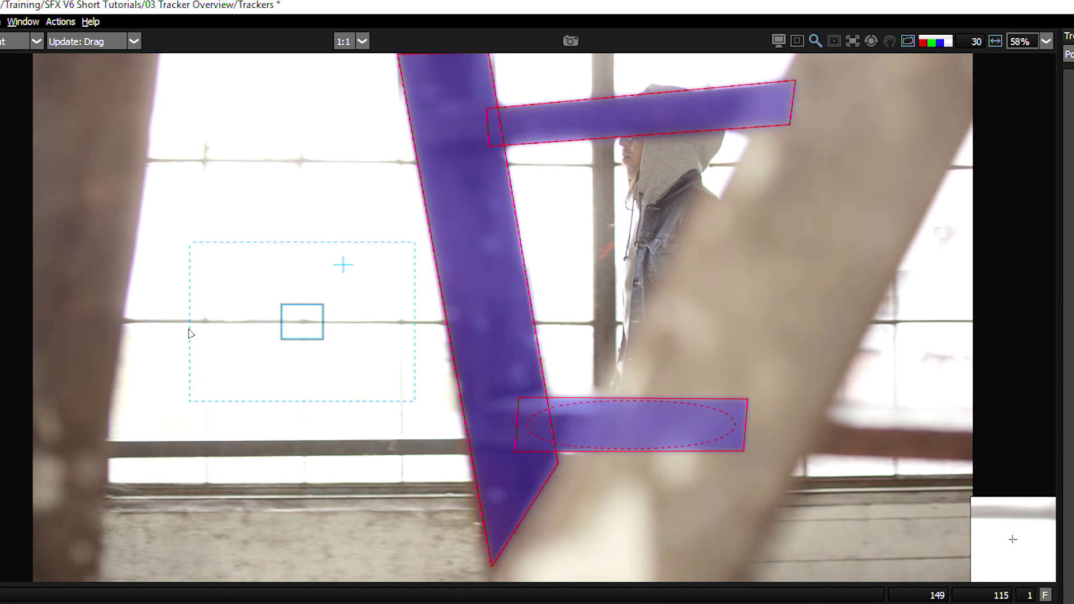
left_click(285, 436)
left_click(281, 381)
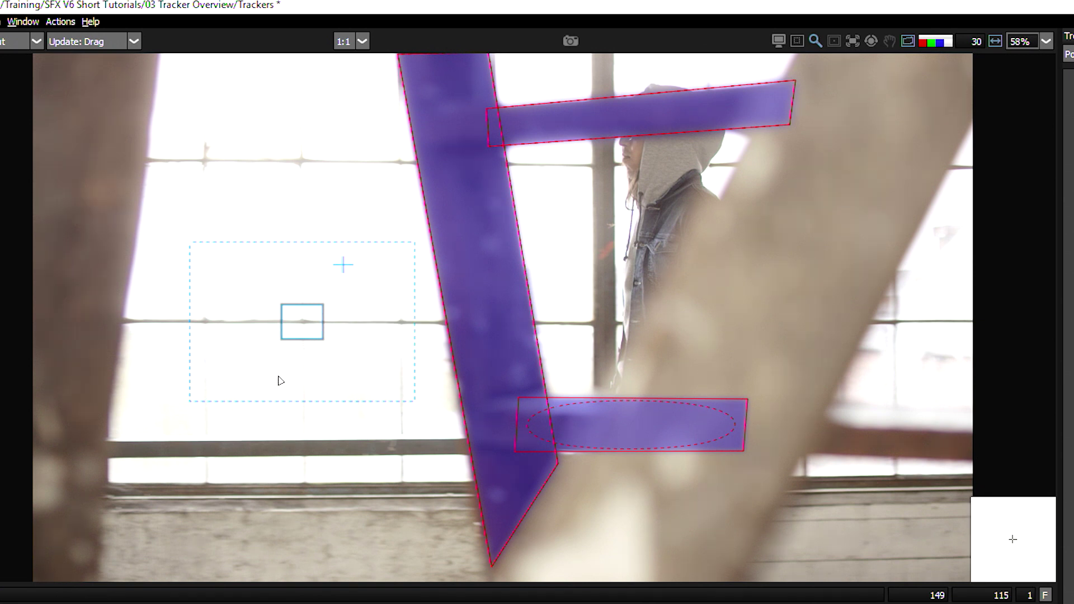
- Reduce the tracker's search area to about 65 × 51 around the match area
mouse_move(300, 319)
left_click_drag(413, 401, 337, 351)
left_click(368, 463)
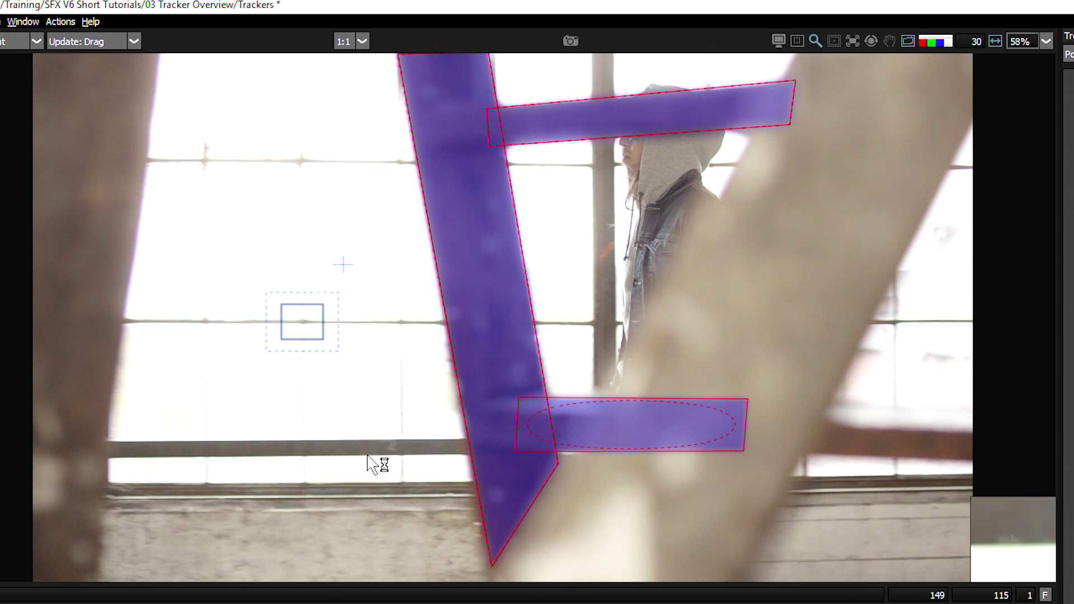
- Turn off the coloured shape overlay and bring the tracking point and match area back together
left_click(944, 38)
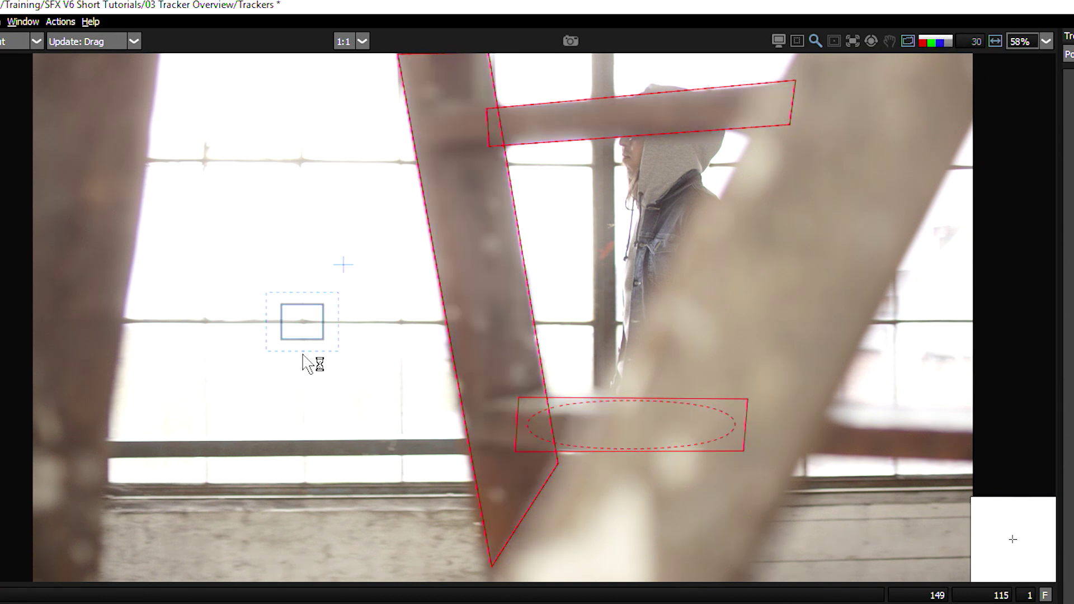
left_click_drag(307, 324, 369, 388)
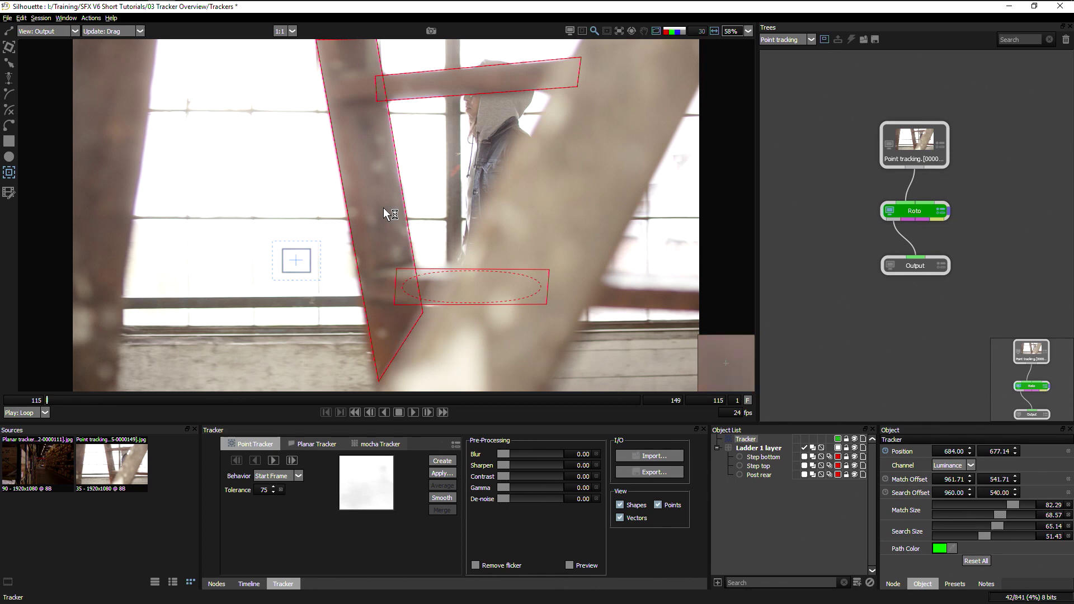
- Play through the shot, return to frame 115, and place the tracker on the ladder's rear post at about 929, 612
left_click(413, 413)
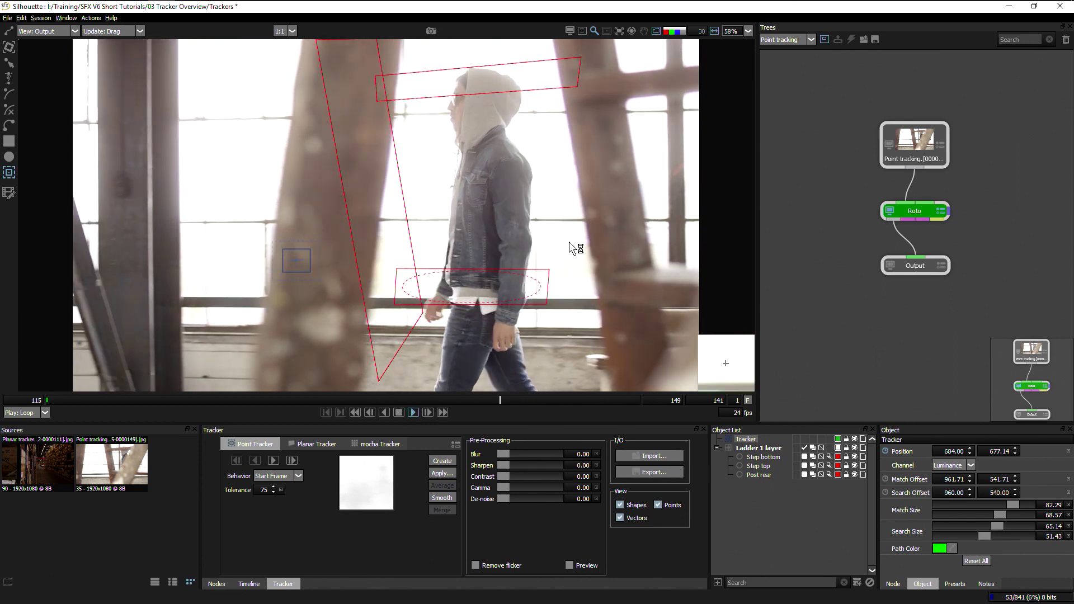
left_click_drag(123, 401, 0, 418)
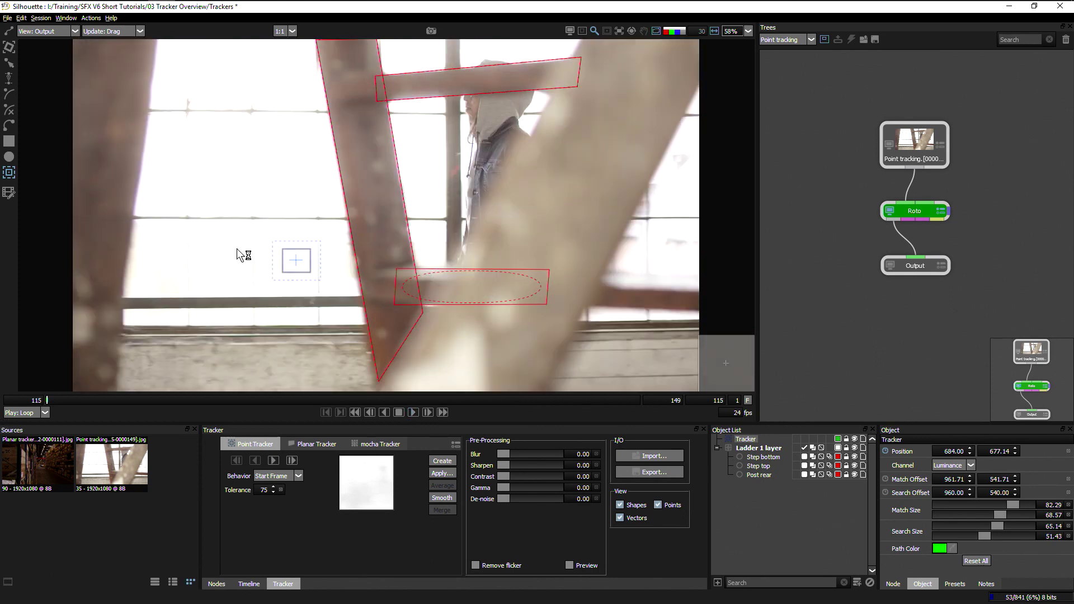
left_click(298, 265)
left_click_drag(298, 265, 373, 241)
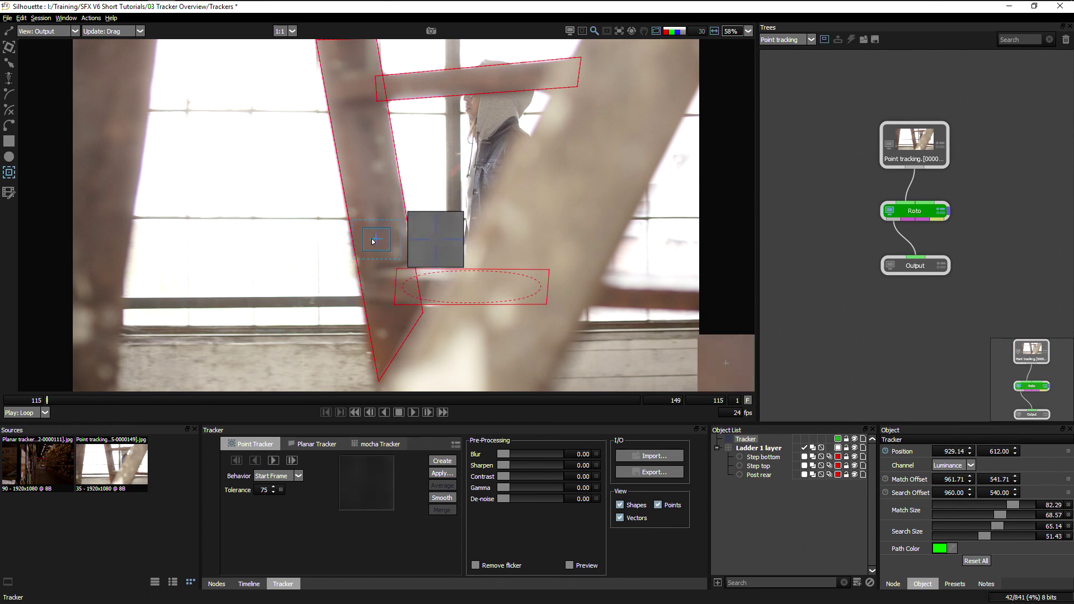
left_click(383, 244)
left_click(385, 296)
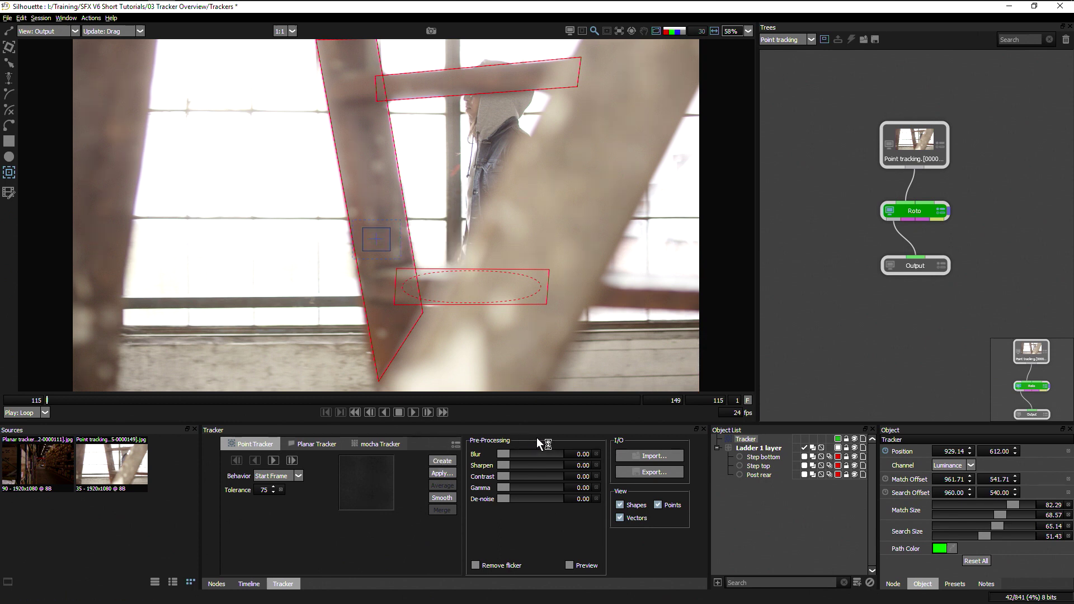
- Enable the pre-processing preview and set Sharpen to 38.54 and Contrast to 41.67
left_click(570, 565)
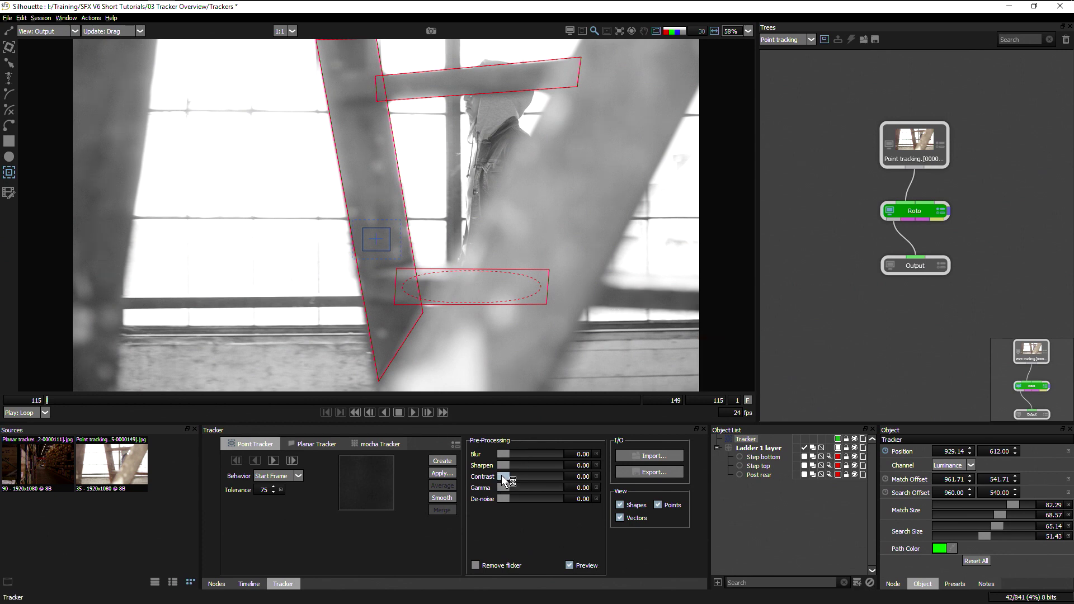
left_click_drag(502, 476, 519, 475)
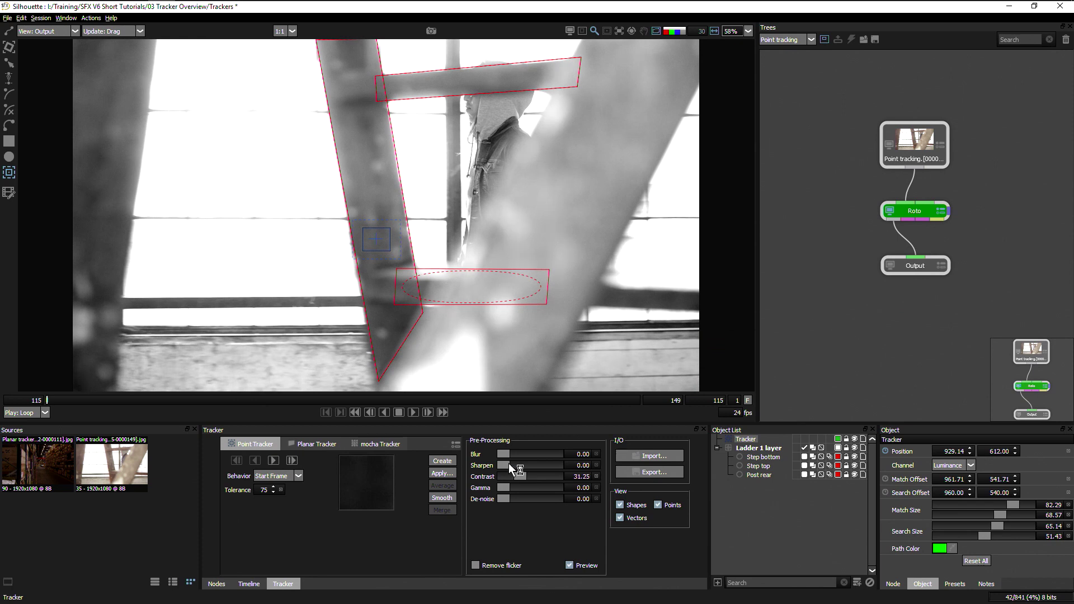
left_click(503, 465)
mouse_move(503, 465)
left_mouse_down()
mouse_move(492, 465)
mouse_move(524, 465)
left_mouse_up()
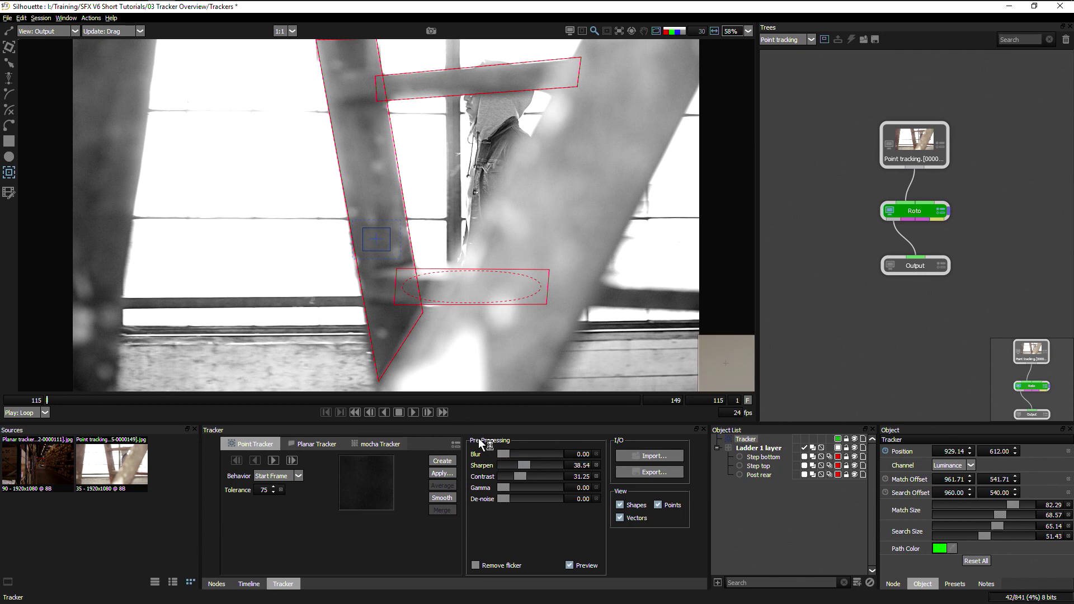
left_click_drag(526, 479, 525, 476)
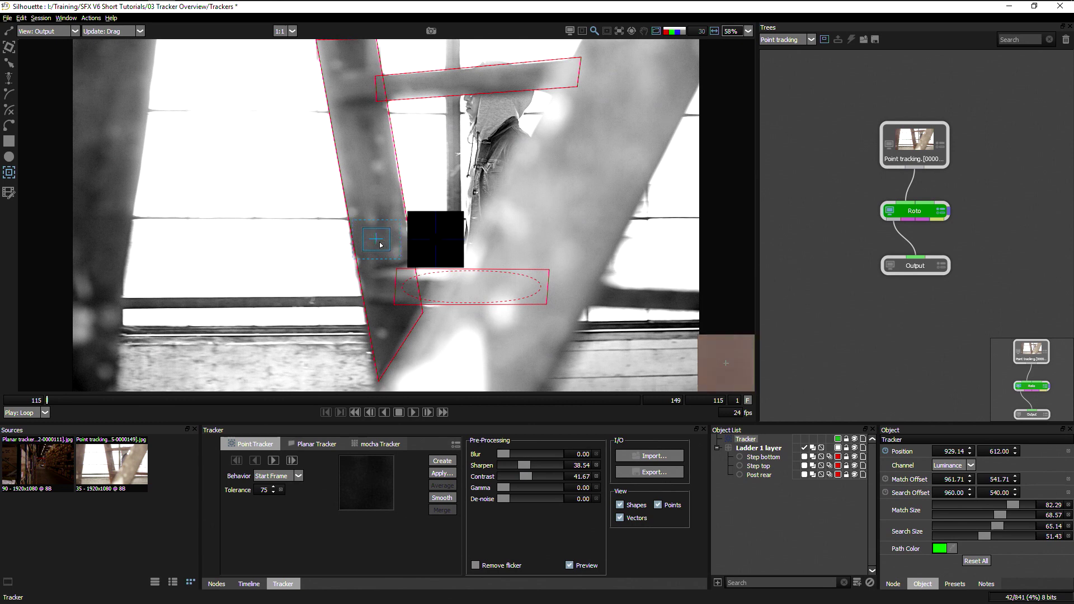
- Set the Gamma to 6.25 and move the tracker onto the bright spot near the rear post's lower tip, about 948, 903
left_click_drag(380, 244, 377, 272)
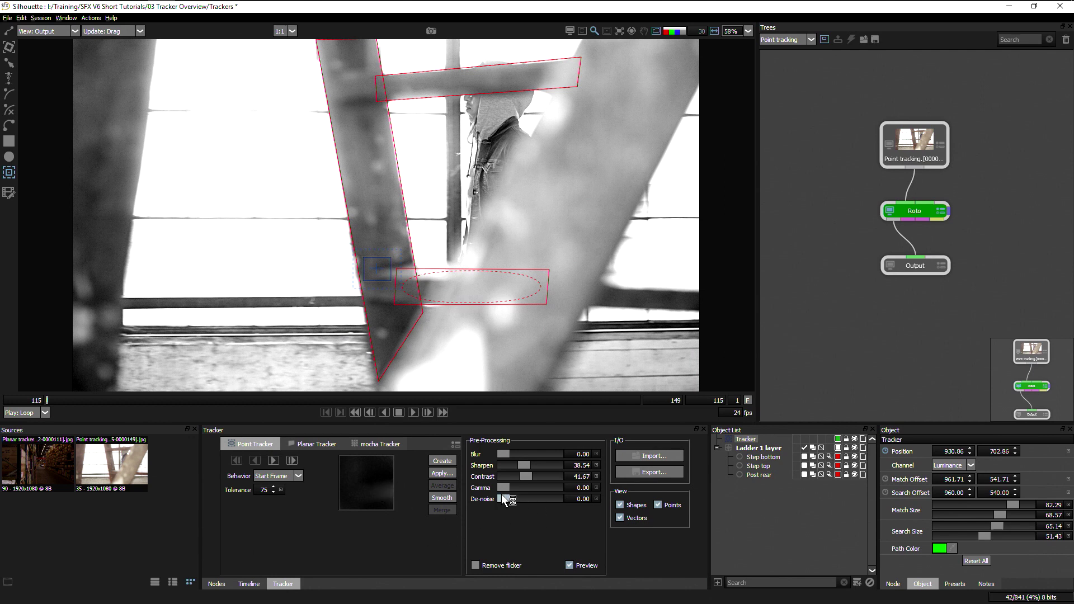
left_click_drag(503, 486, 504, 486)
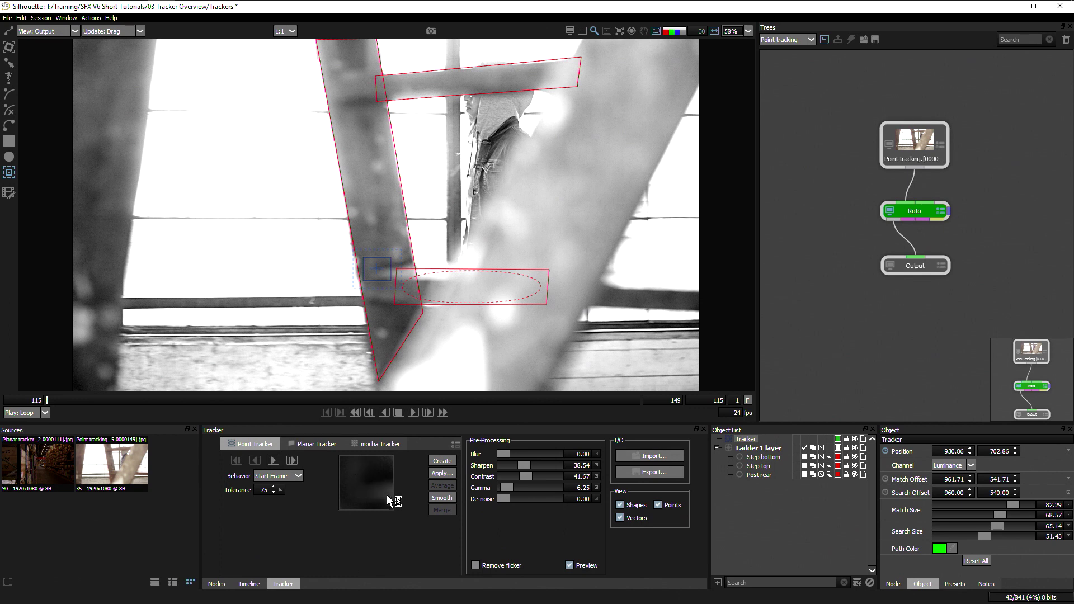
left_click_drag(377, 270, 382, 335)
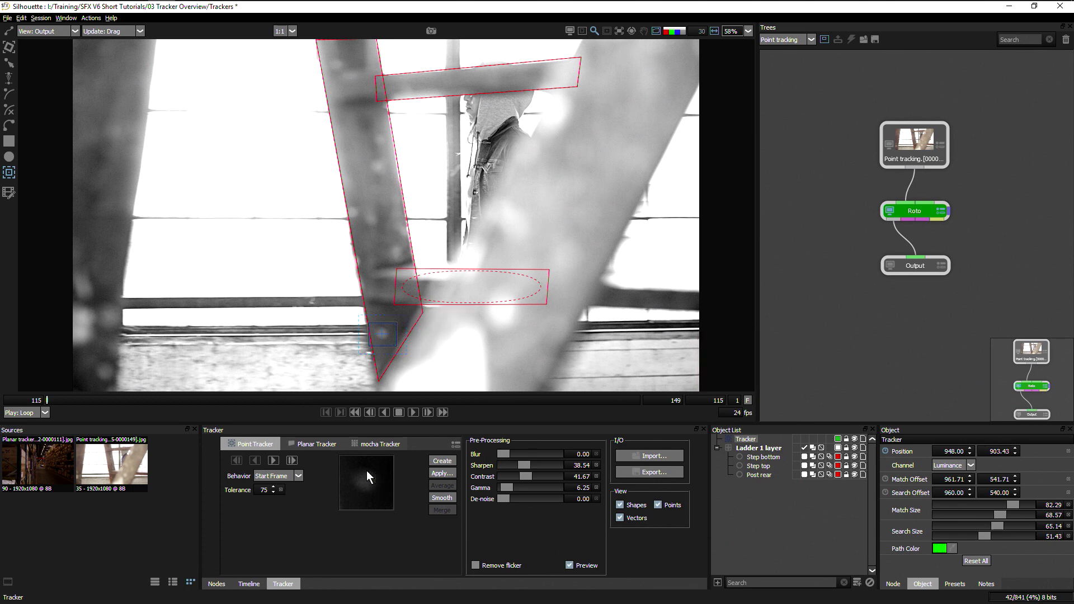
- Raise the pre-processing Contrast to 48.96 and turn off the preview
left_click_drag(524, 475, 528, 475)
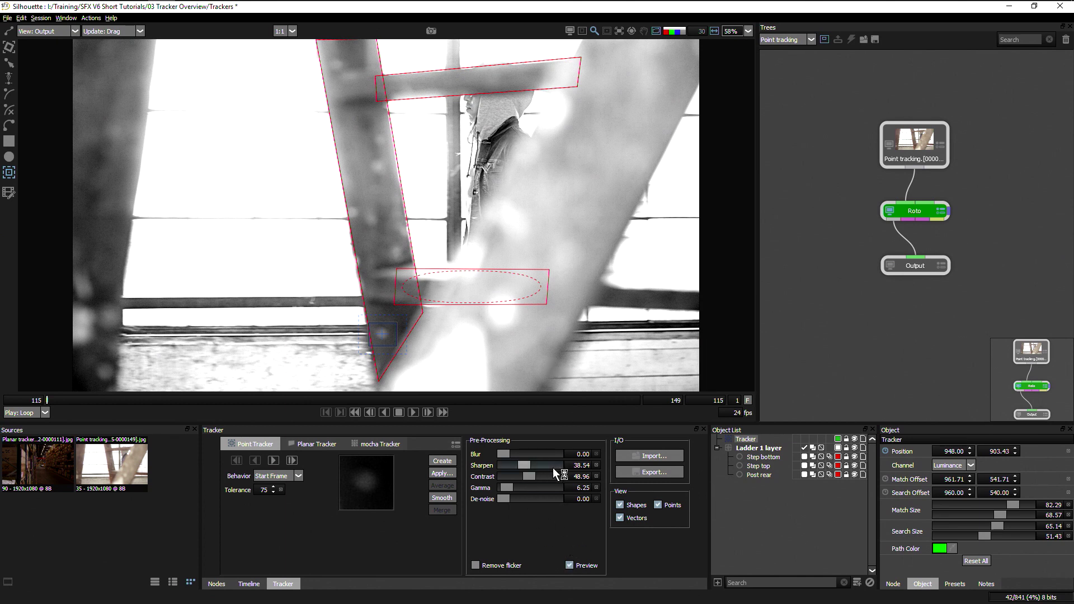
left_click(571, 566)
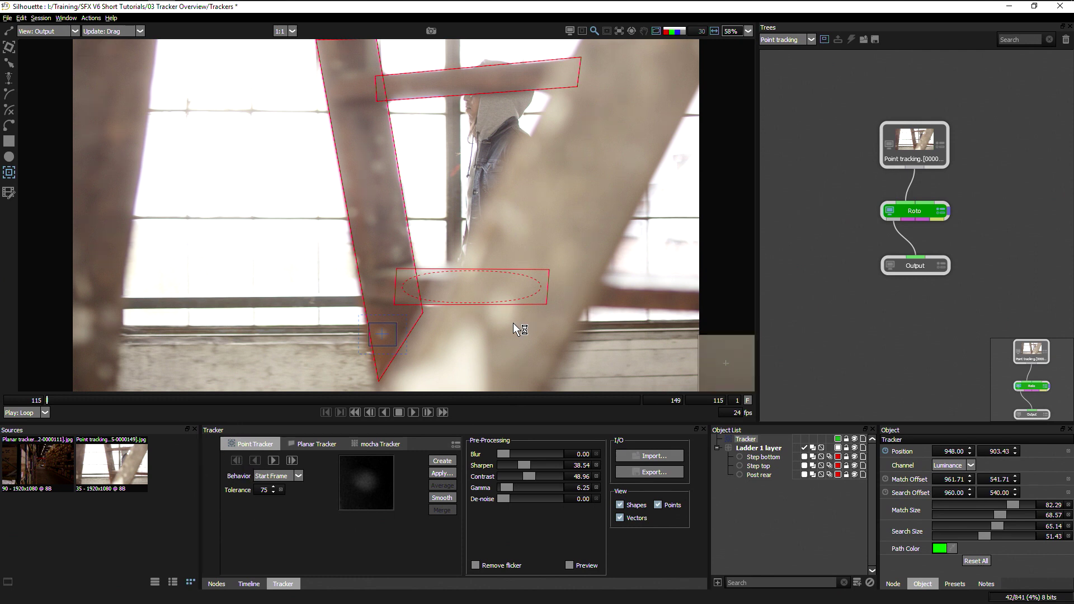
- Track the point forward to frame 149 and correct its position on that frame to about 1904, 921
mouse_move(382, 337)
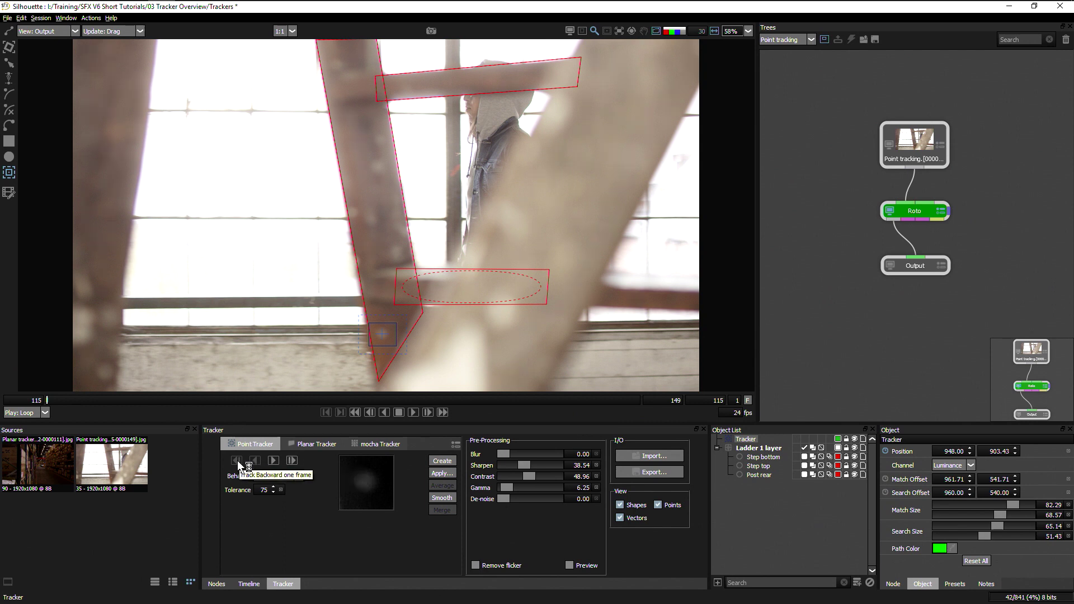
left_click(292, 460)
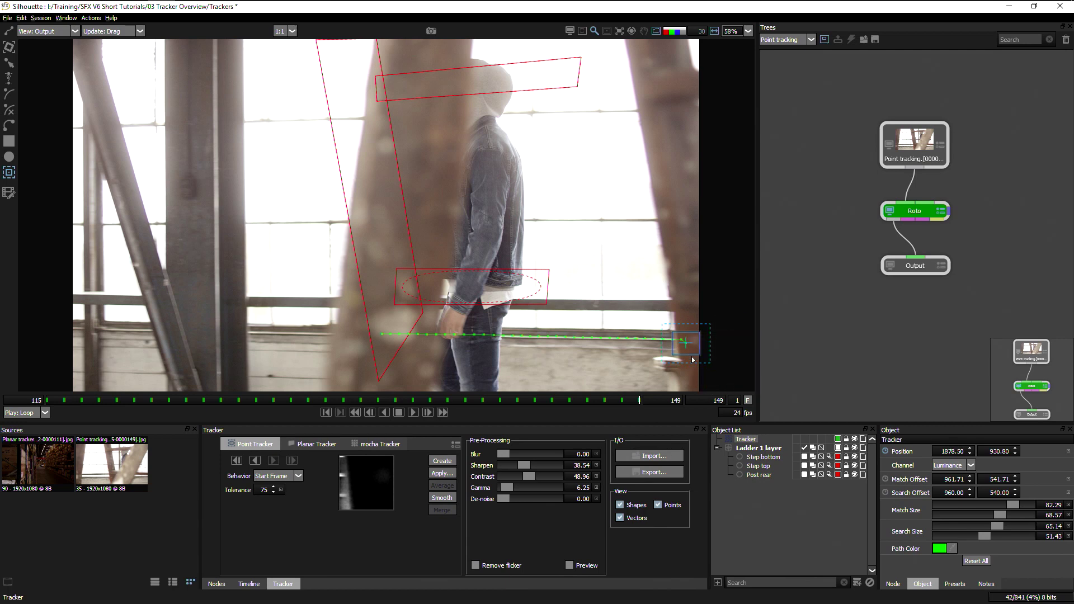
left_click_drag(683, 344, 694, 342)
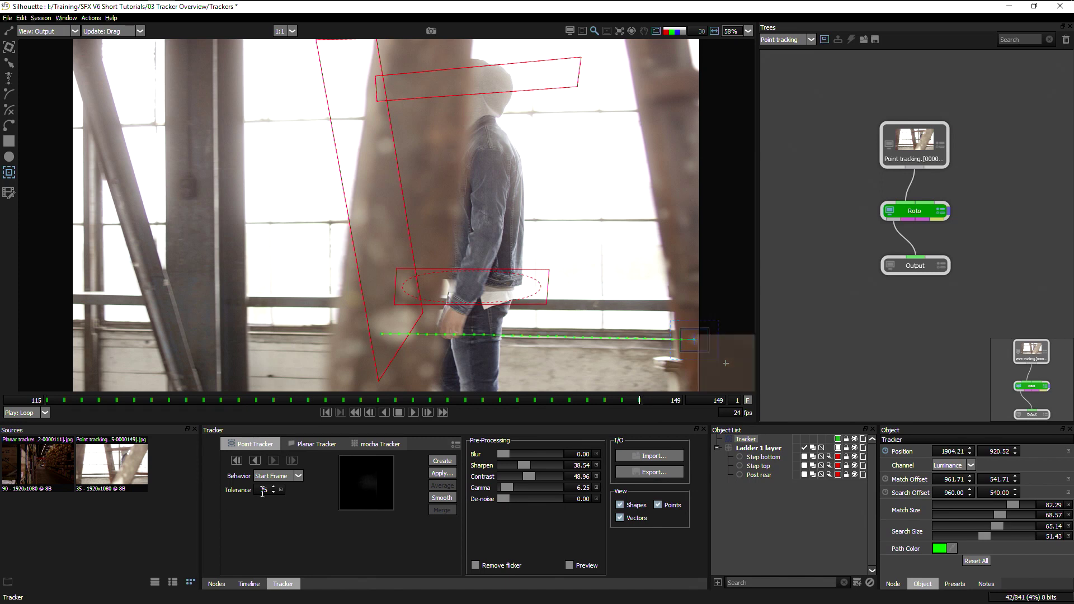
- Track the point backward one frame at a time from frame 149, and check the path back to frame 115
left_click(236, 460)
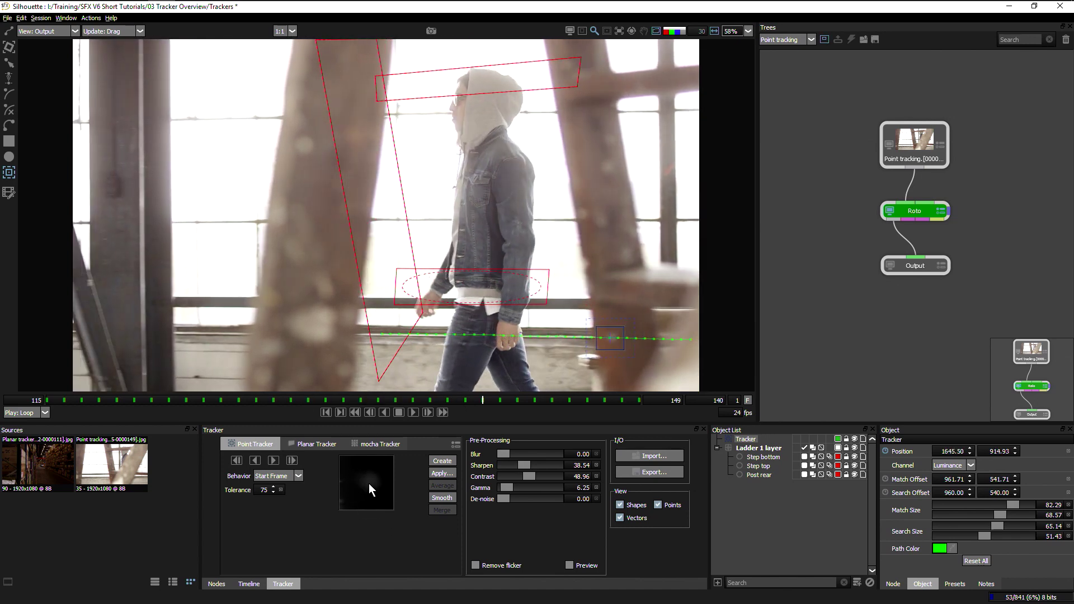
key("x")
key("x")
key("x")
key("x")
key("x")
key("x")
key("x")
key("x")
key("x")
key("x")
key("x")
key("x")
key("x")
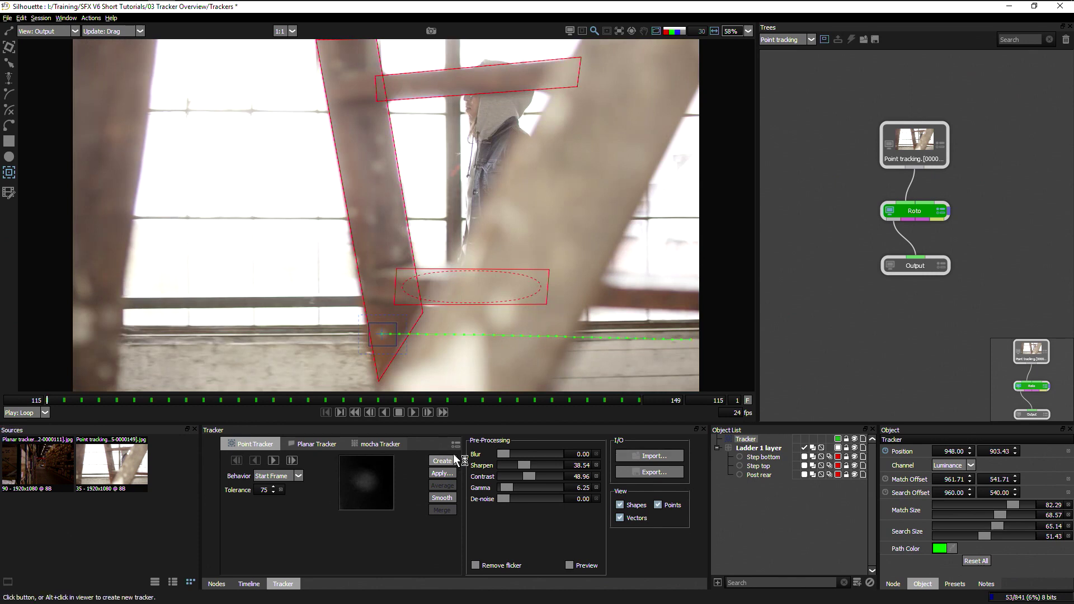
- Smooth the tracked path and apply the tracker data to Ladder 1 layer
left_click(443, 498)
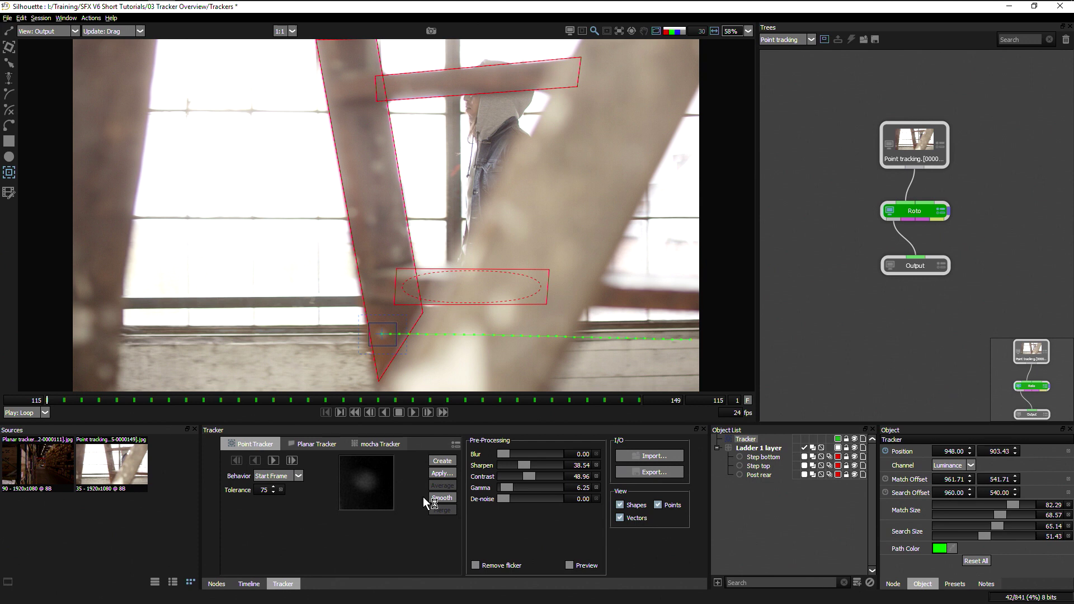
left_click(448, 473)
- Check the layer's motion, and on frame 149 adjust the corners of Step bottom, Step top and Post rear together to fit the ladder
left_click(9, 47)
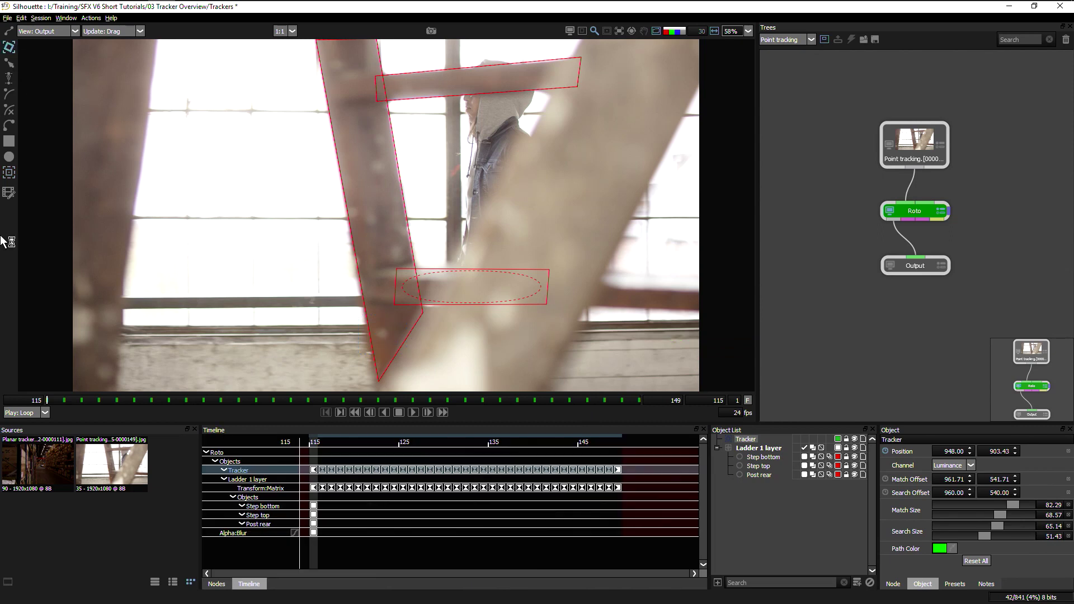
left_click(413, 412)
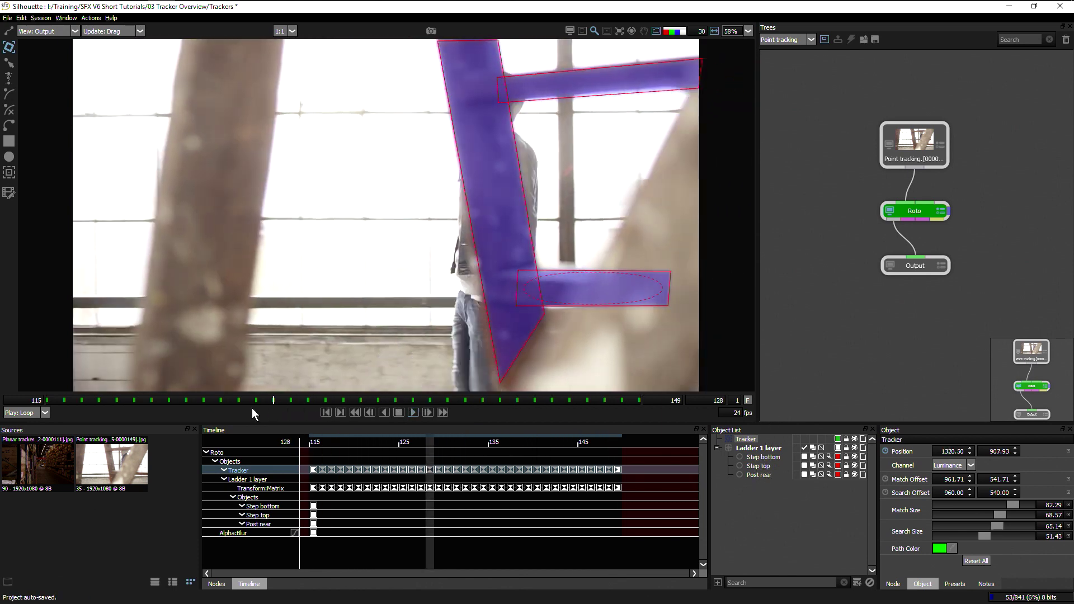
left_click_drag(252, 408, 639, 399)
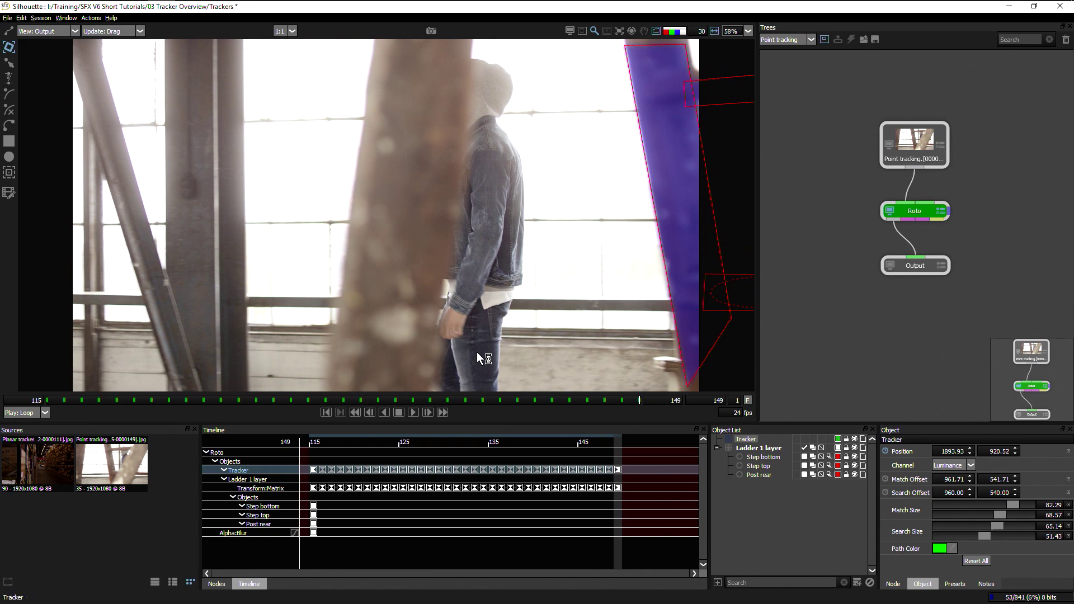
left_click_drag(626, 401, 500, 401)
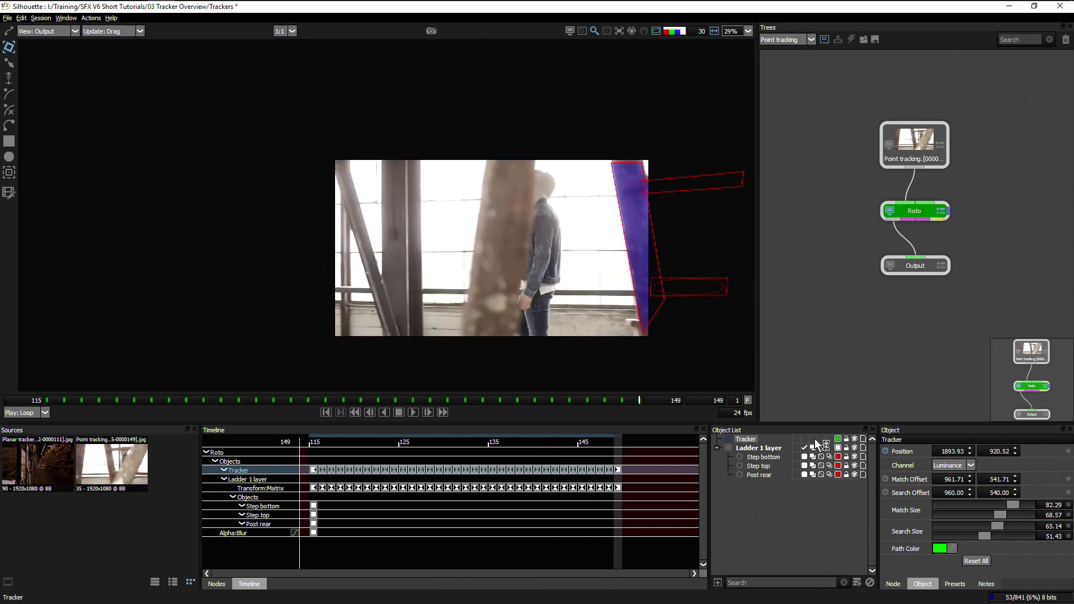
left_click(764, 457)
left_click(758, 476, "shift")
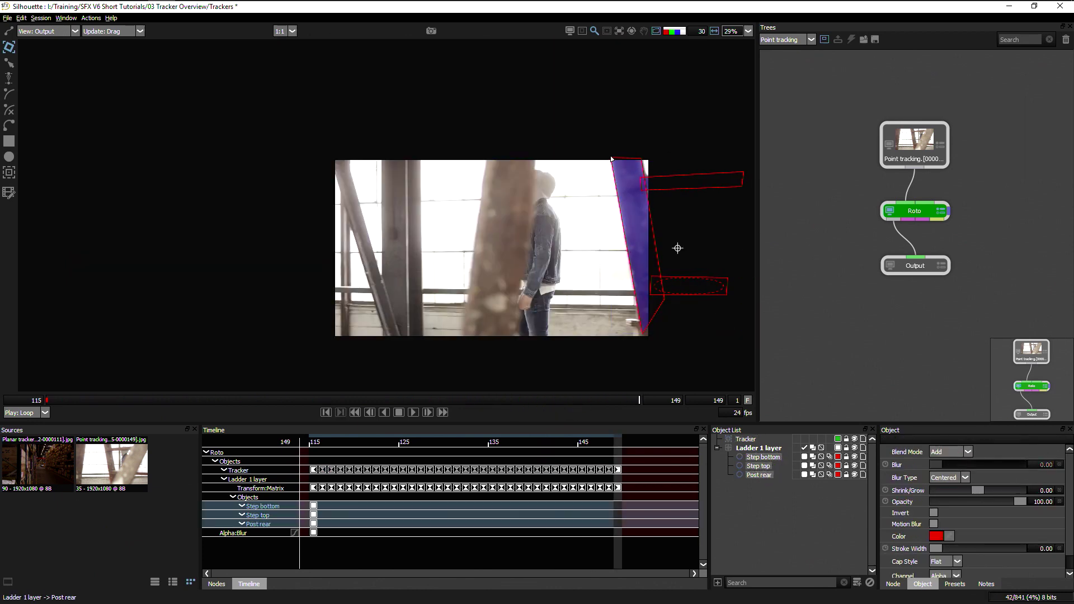
left_click_drag(611, 157, 612, 158)
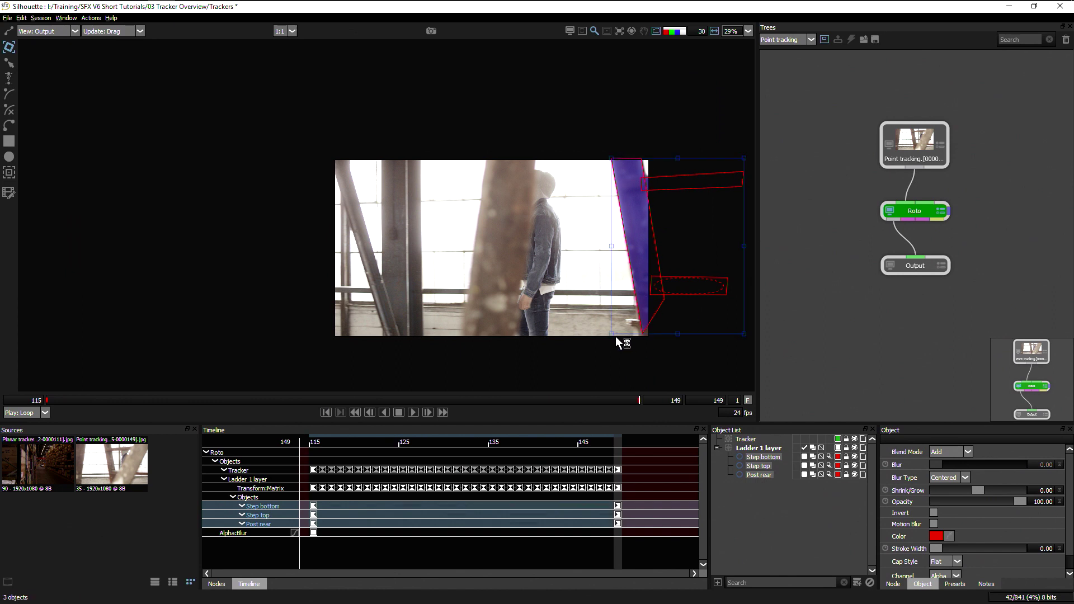
left_click_drag(612, 334, 609, 335)
left_click_drag(746, 160, 750, 152)
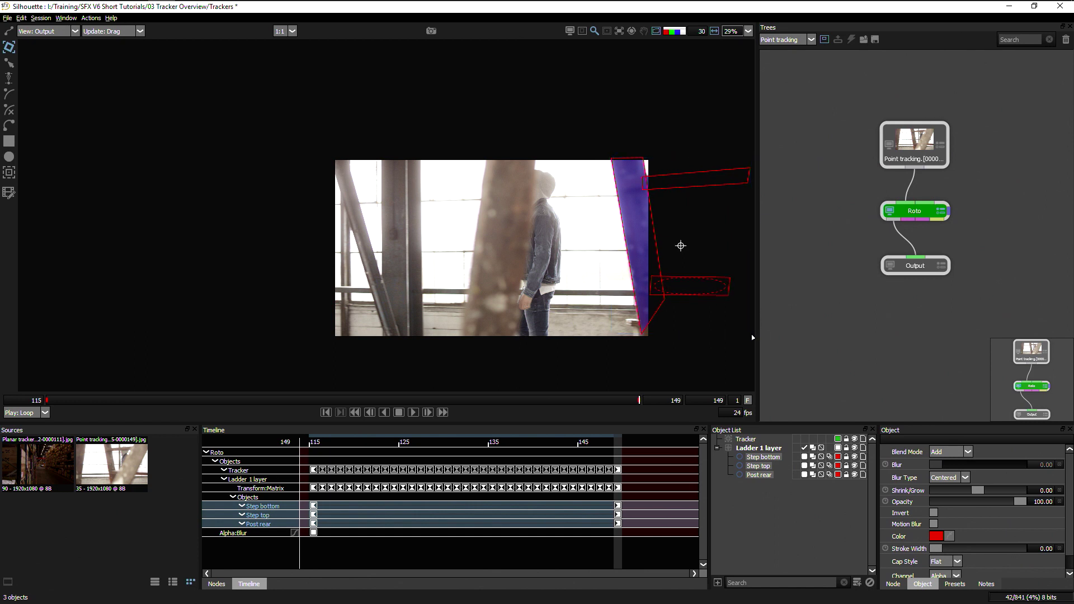
left_click(730, 449)
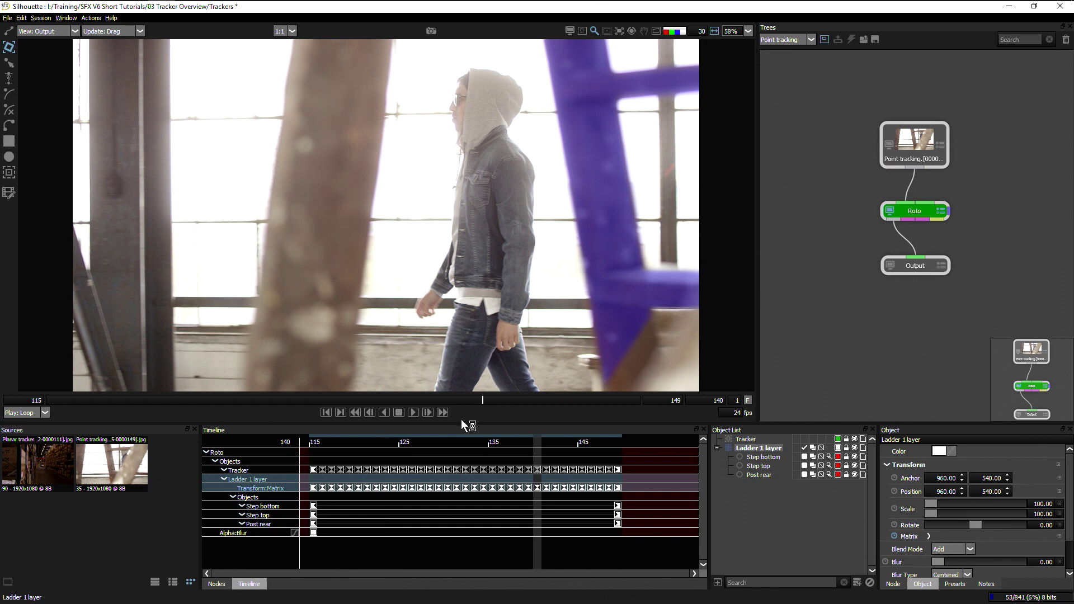
left_click(315, 443)
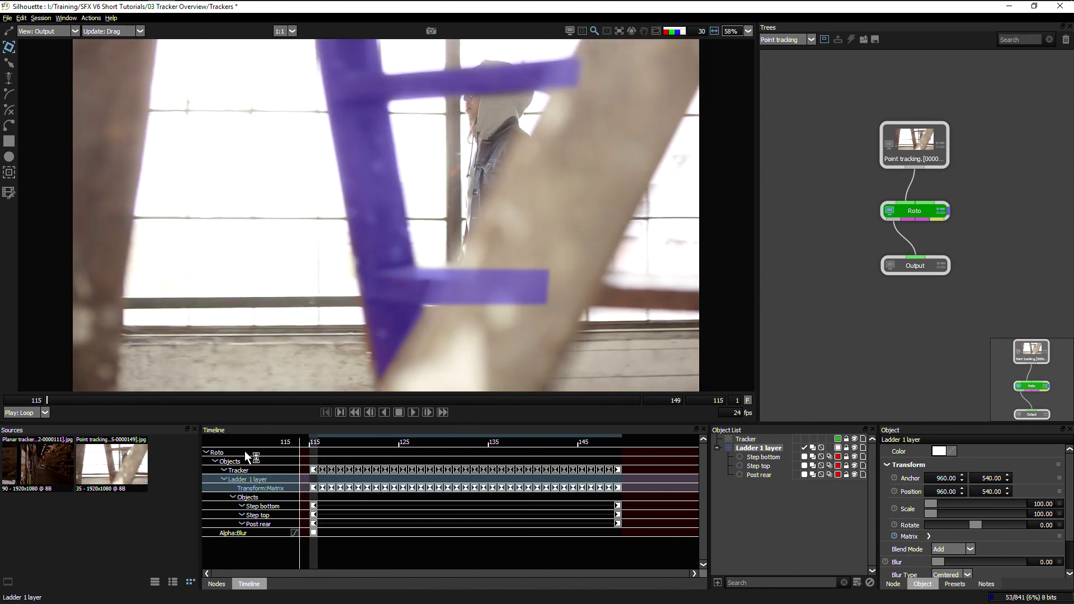
- Switch to the Planar tracking session, open its Roto node for tracking, and go to frame 22
key("k")
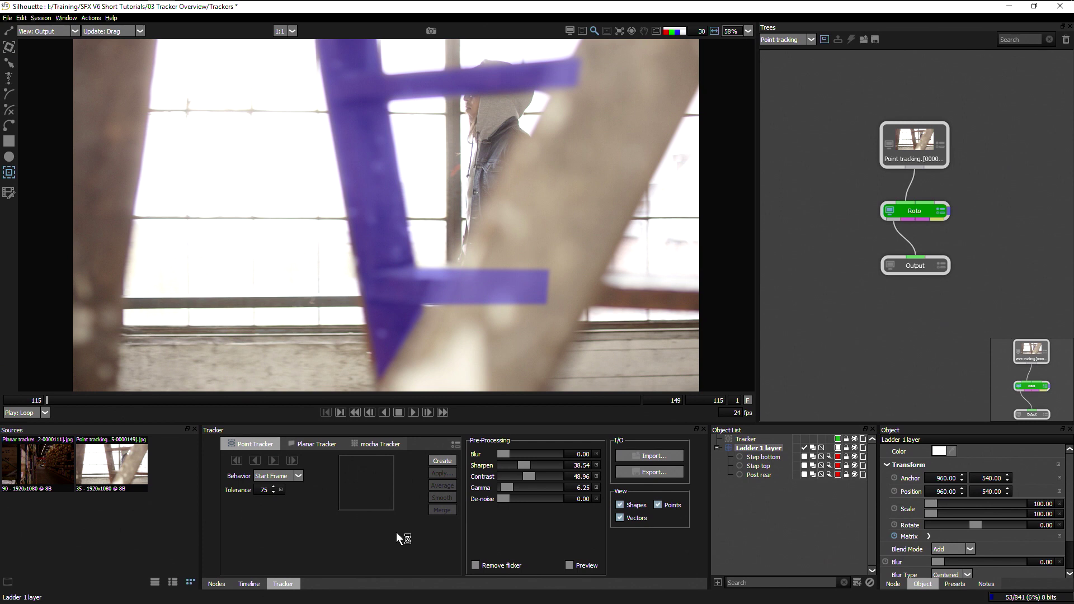
left_click(809, 38)
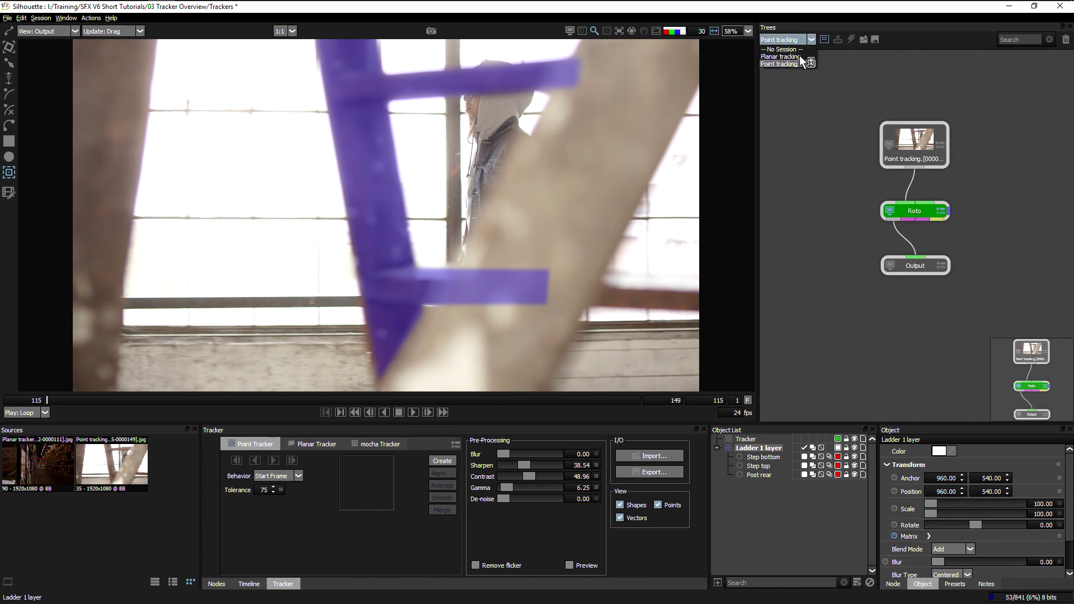
left_click(800, 56)
left_click(910, 210)
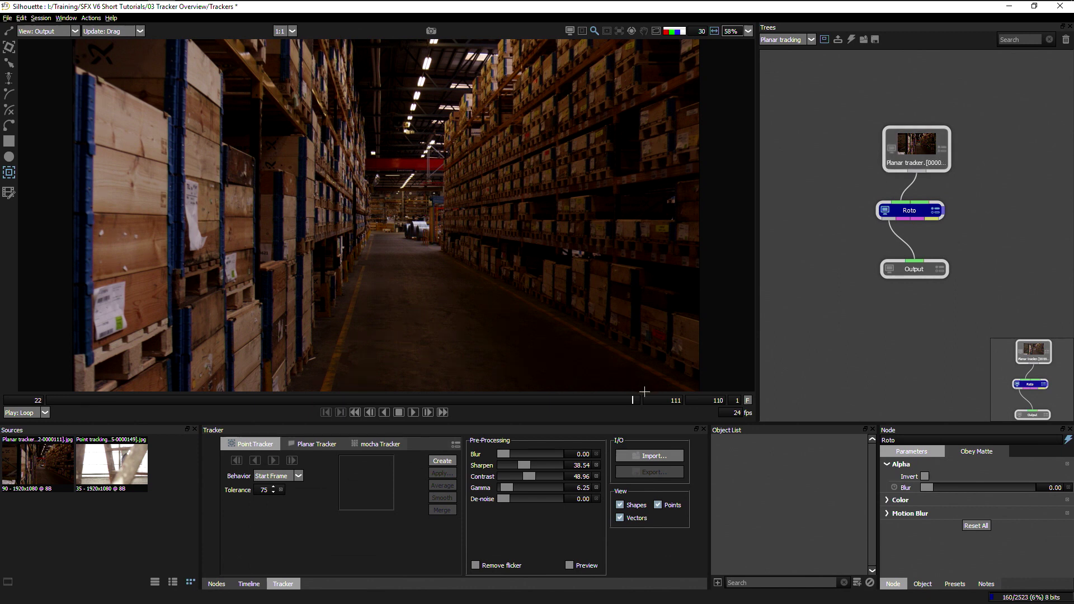
left_click_drag(638, 402, 25, 412)
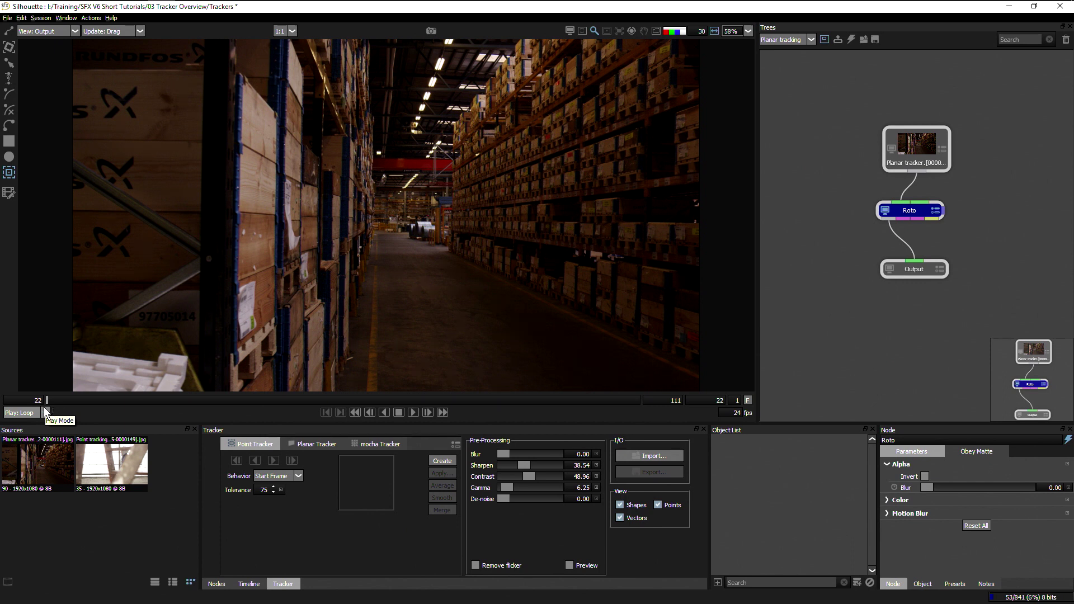
- Create a new layer in the Roto node and name it Boxes
left_click(857, 583)
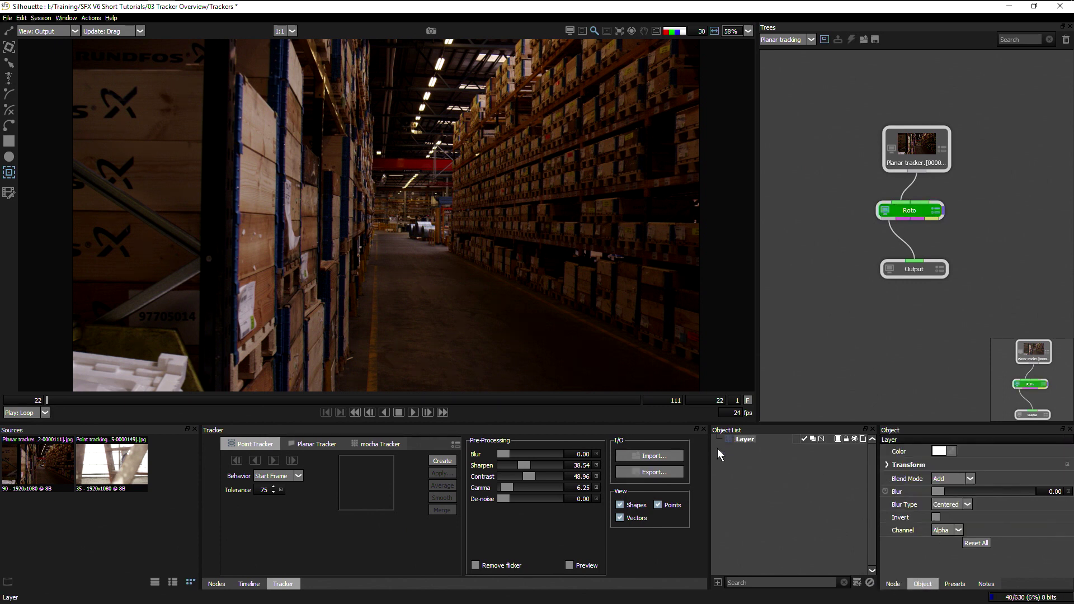
left_click(744, 441)
double_click(745, 439)
type("Boxes")
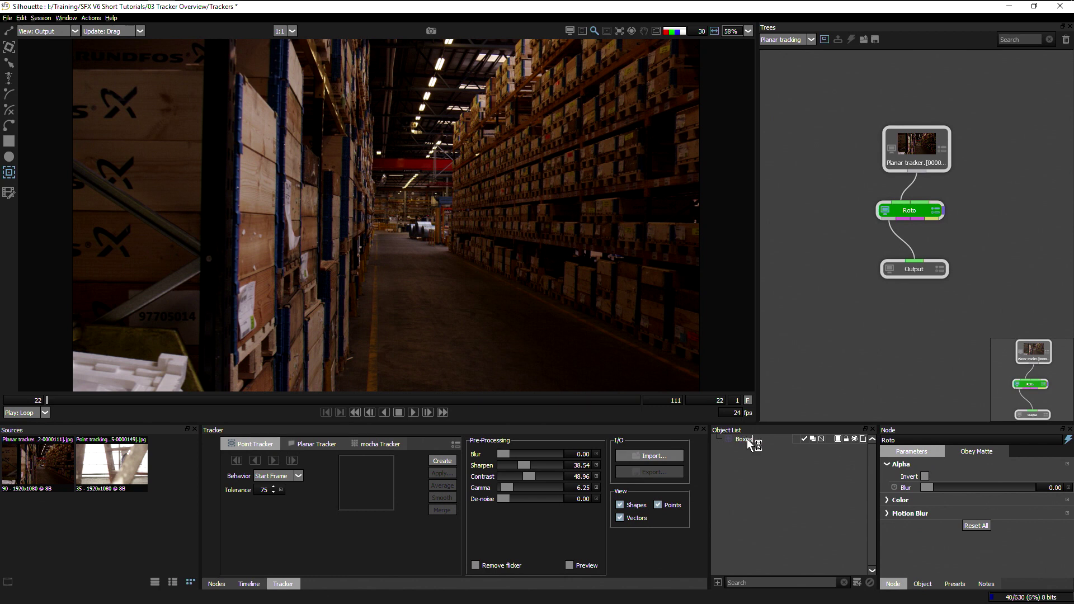
key("Return")
- Draw a square shape over the upper boxes of the right-hand rack in the Boxes layer and align its corners with the shelves
left_click(9, 142)
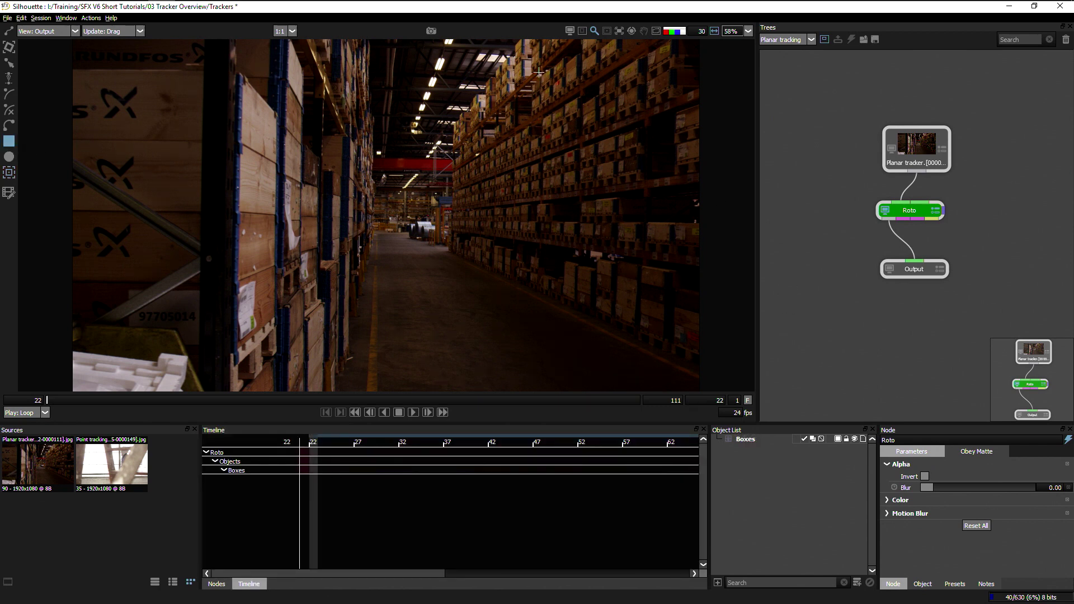
left_click_drag(540, 72, 578, 191)
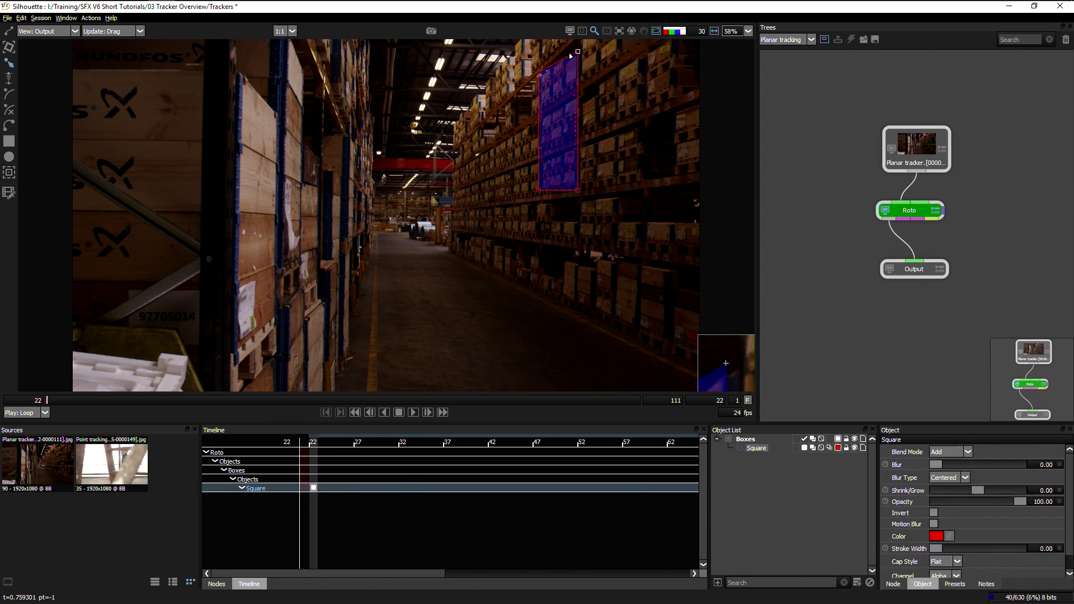
left_click(547, 196)
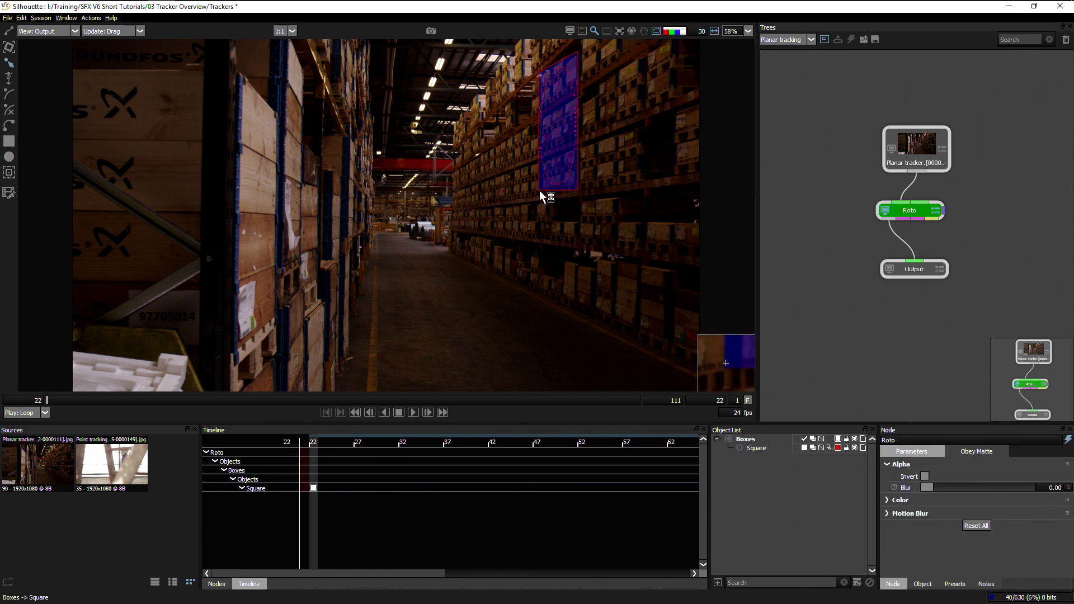
left_click(540, 190)
left_click_drag(538, 189, 543, 193)
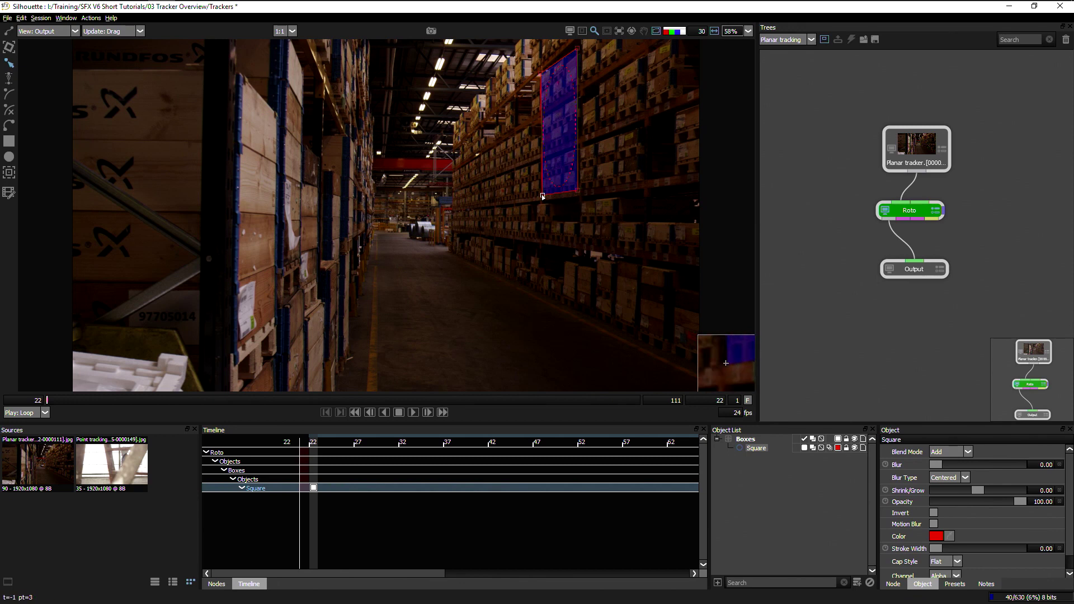
- Extend the shape down to the warehouse floor and widen it on both sides, following the rack's perspective
left_click_drag(543, 194, 539, 296)
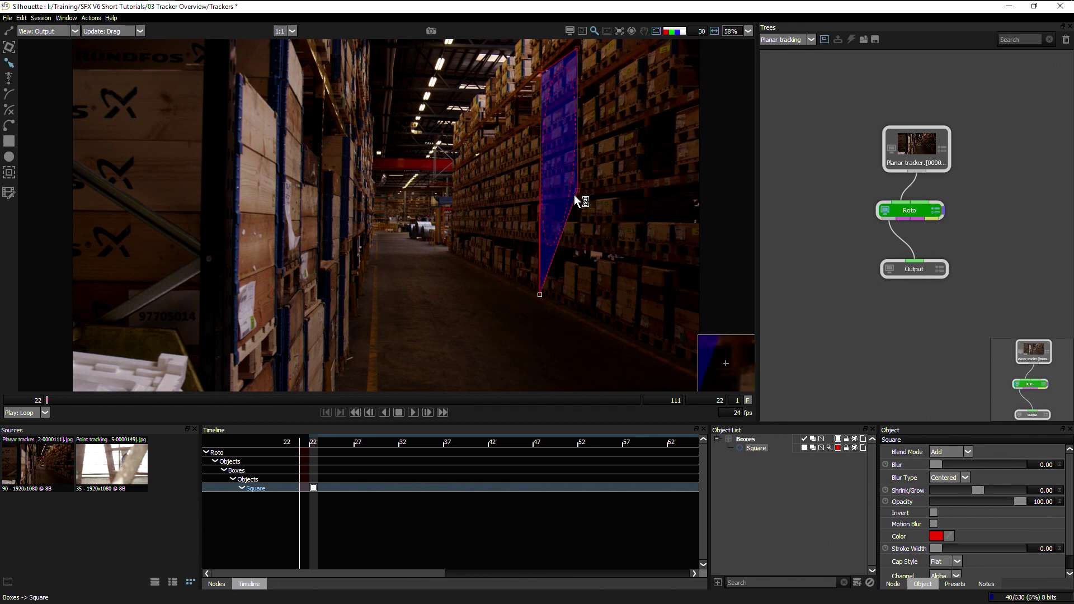
left_click_drag(578, 194, 577, 311)
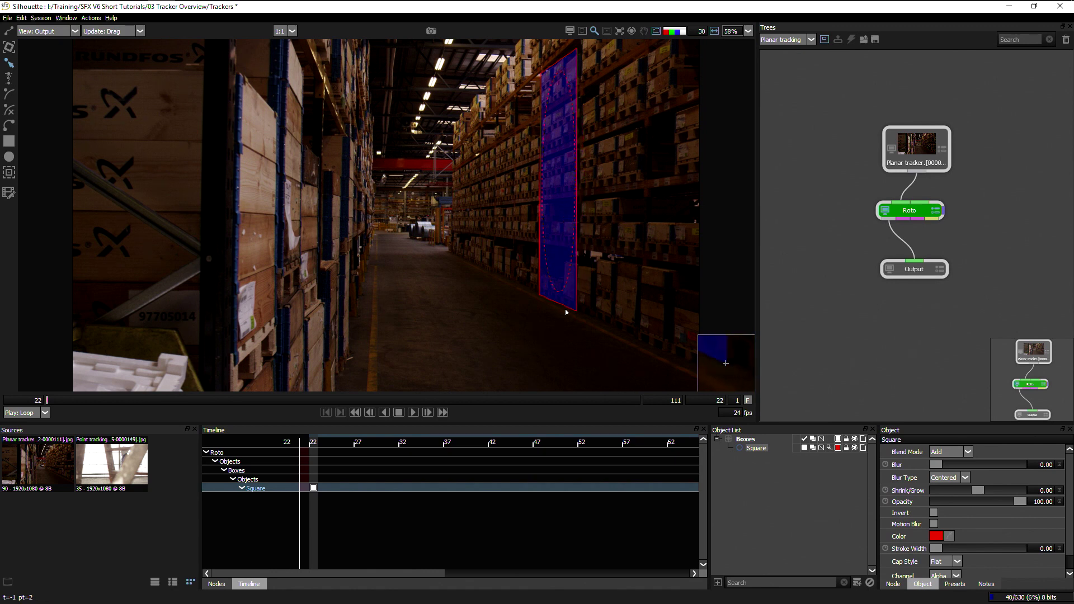
left_click_drag(577, 48, 597, 42)
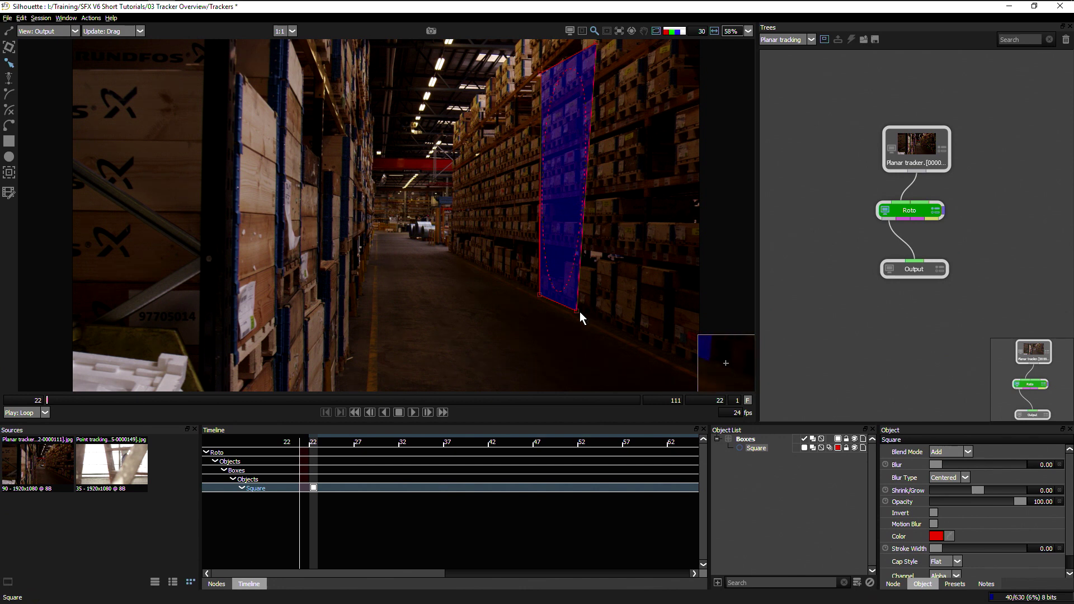
left_click_drag(579, 314, 520, 285)
mouse_move(542, 72)
left_mouse_down()
mouse_move(507, 120)
mouse_move(517, 91)
mouse_move(533, 84)
left_mouse_up()
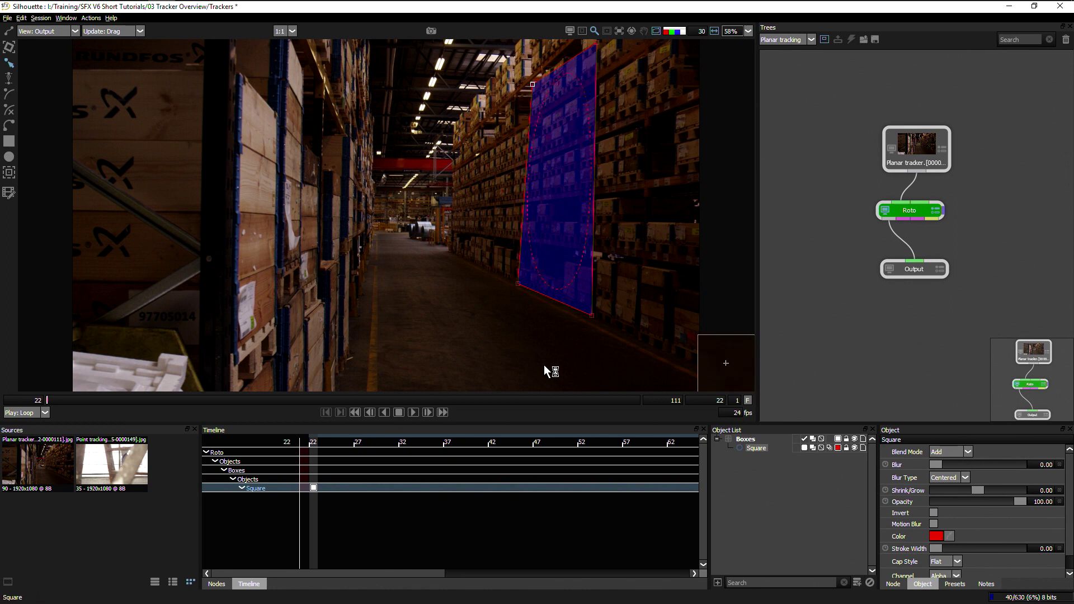
- Set up the Planar Tracker for the shape and reset the pre-processing Sharpen, Contrast and Gamma to 0.00
left_click(11, 176)
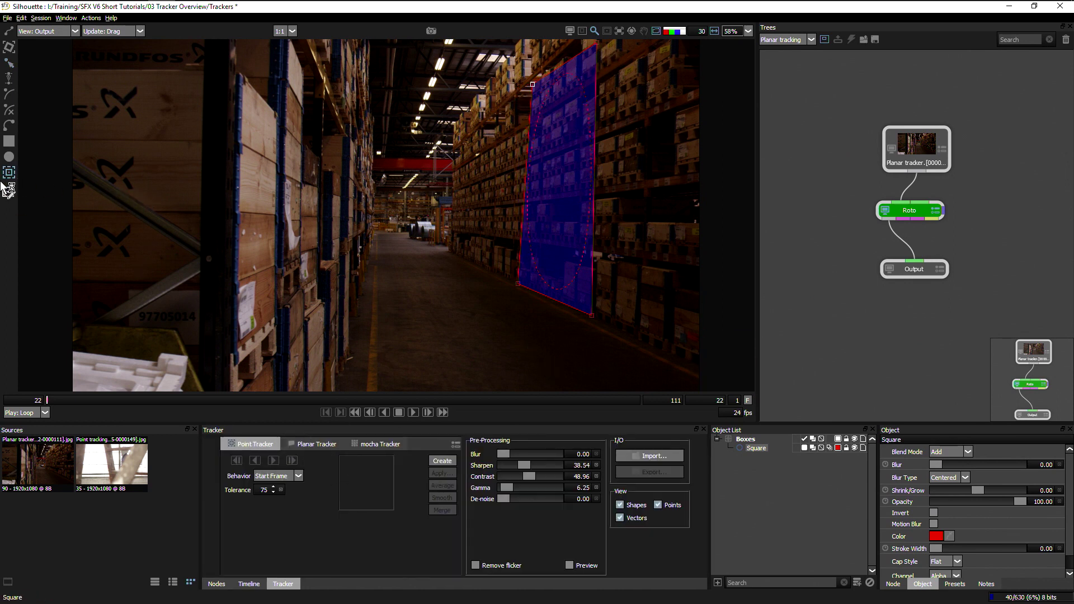
left_click(313, 444)
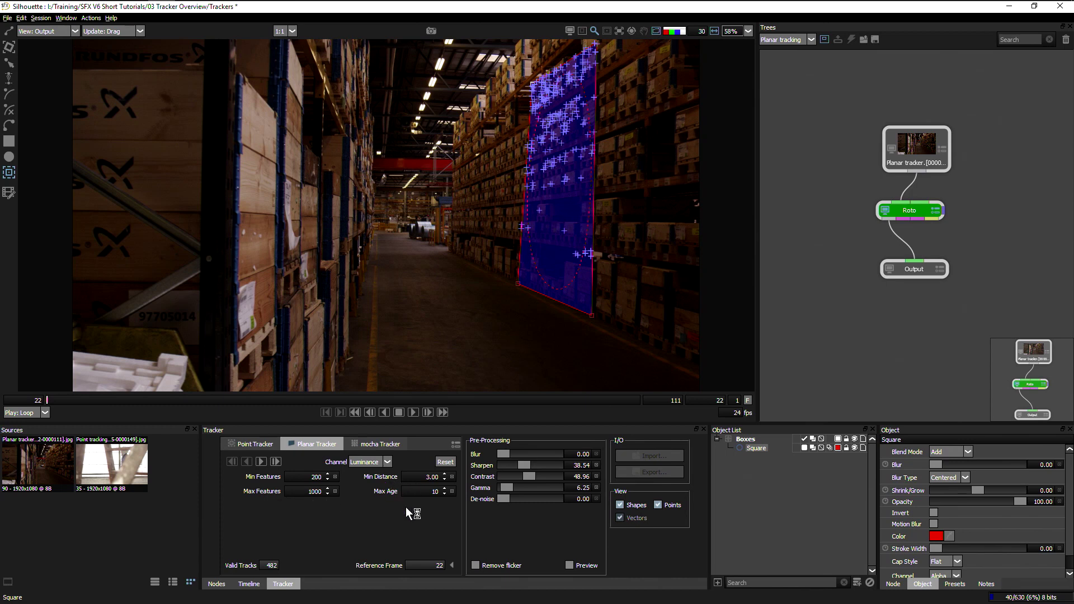
left_click(597, 465)
left_click(597, 476)
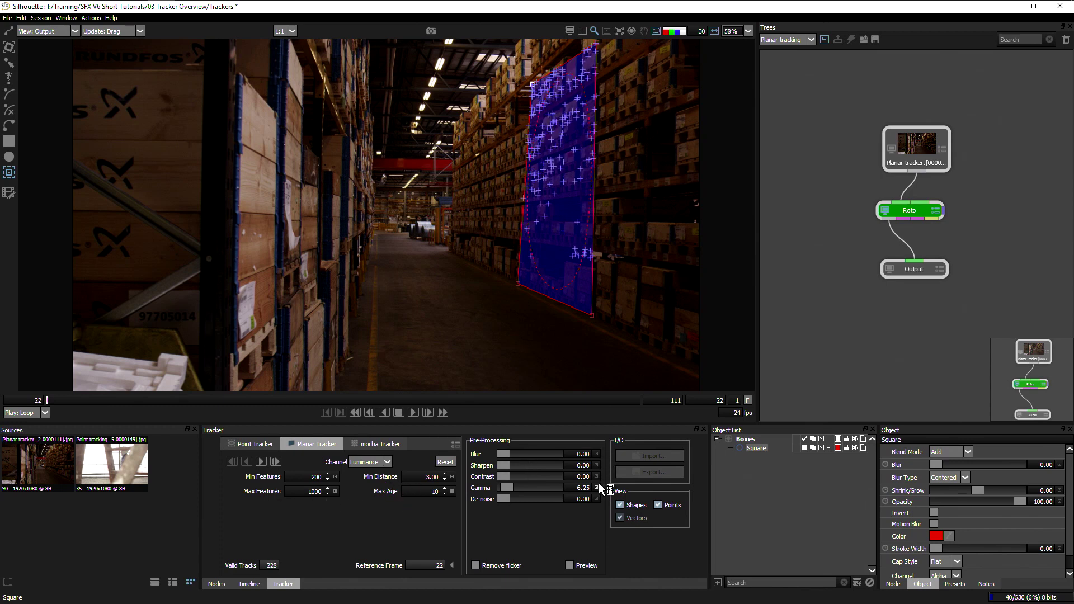
left_click(596, 488)
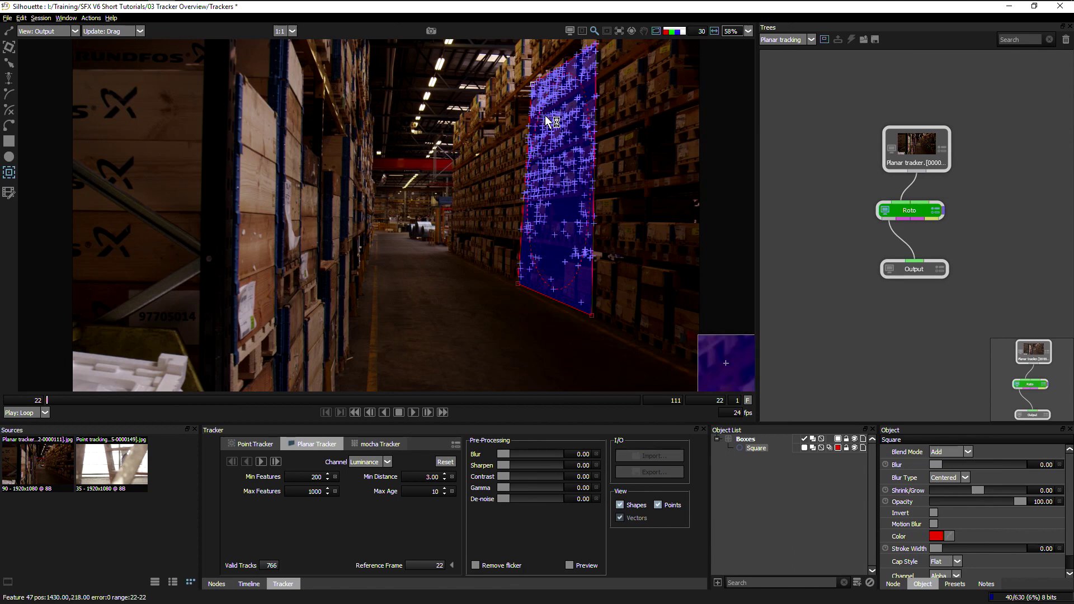
- Set the planar tracker's Min Distance to 19.00 and track the shape forward from frame 22 to frame 111
left_click(445, 475)
left_click(445, 475)
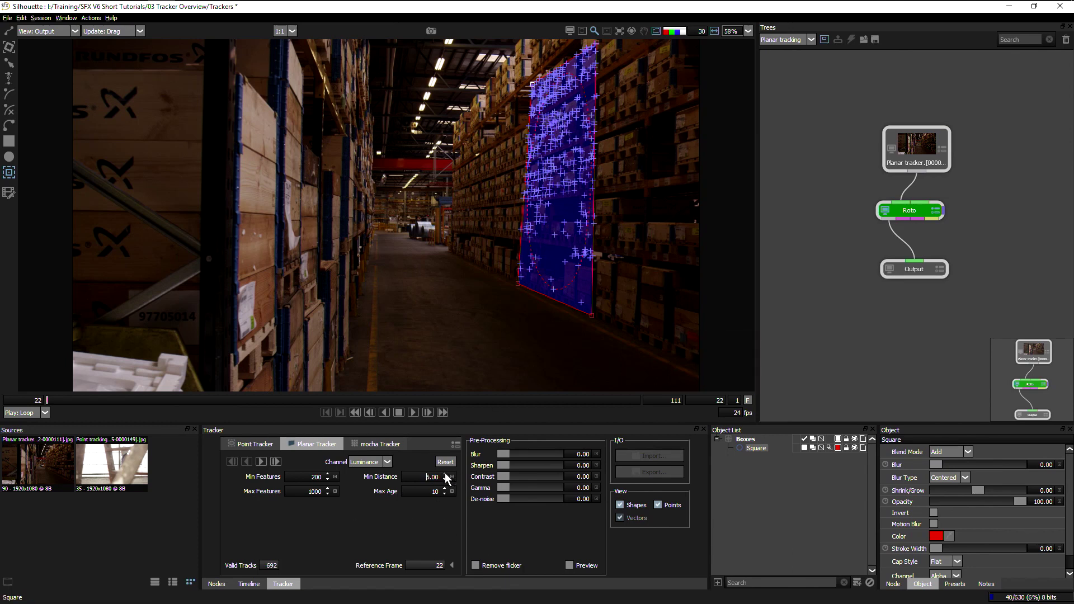
scroll(446, 477, "up", 10)
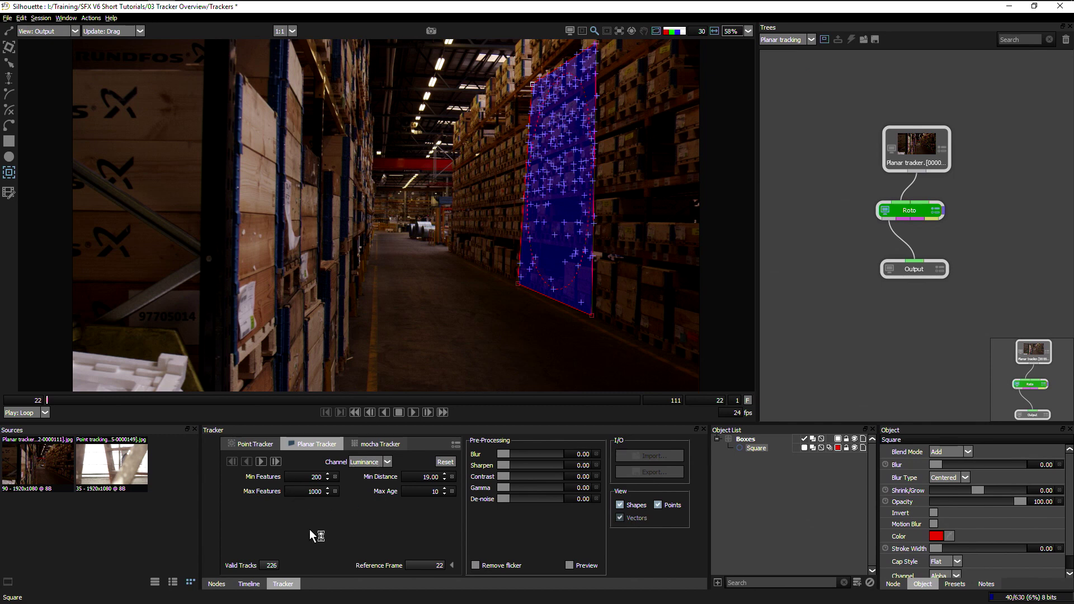
left_click(261, 462)
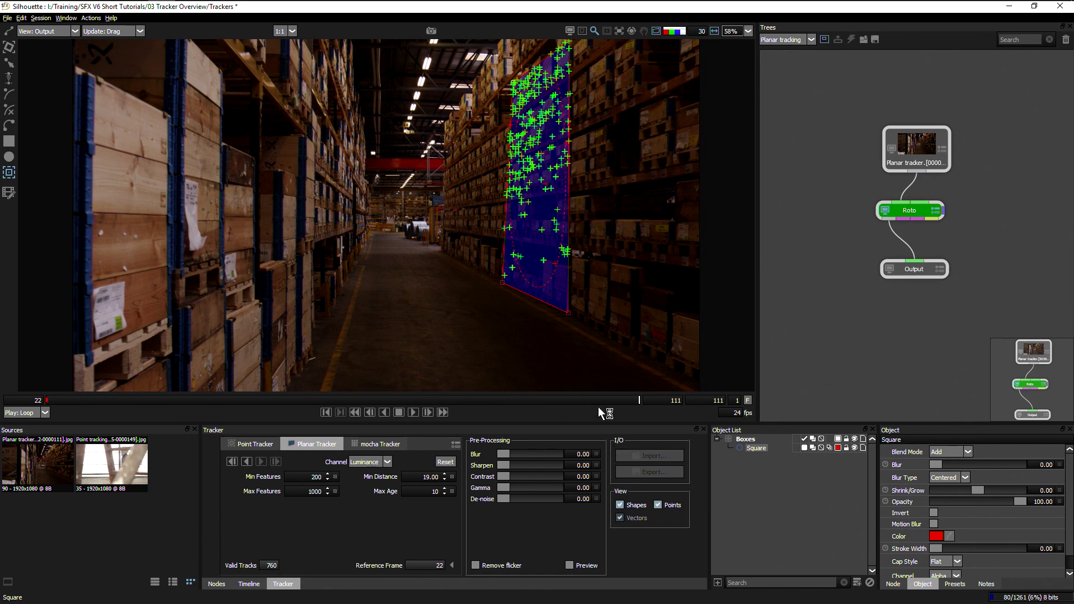
- Scrub through the tracked frames to check that the shape follows the rack, and view it with the Transform tool
left_click_drag(638, 401, 296, 424)
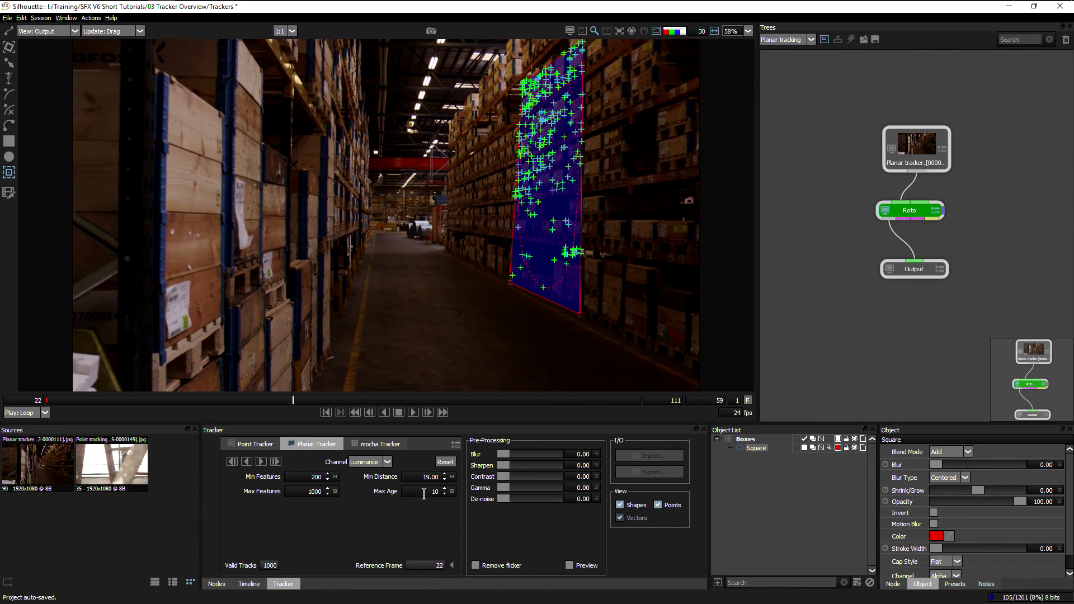
left_click_drag(293, 400, 327, 407)
left_click(10, 47)
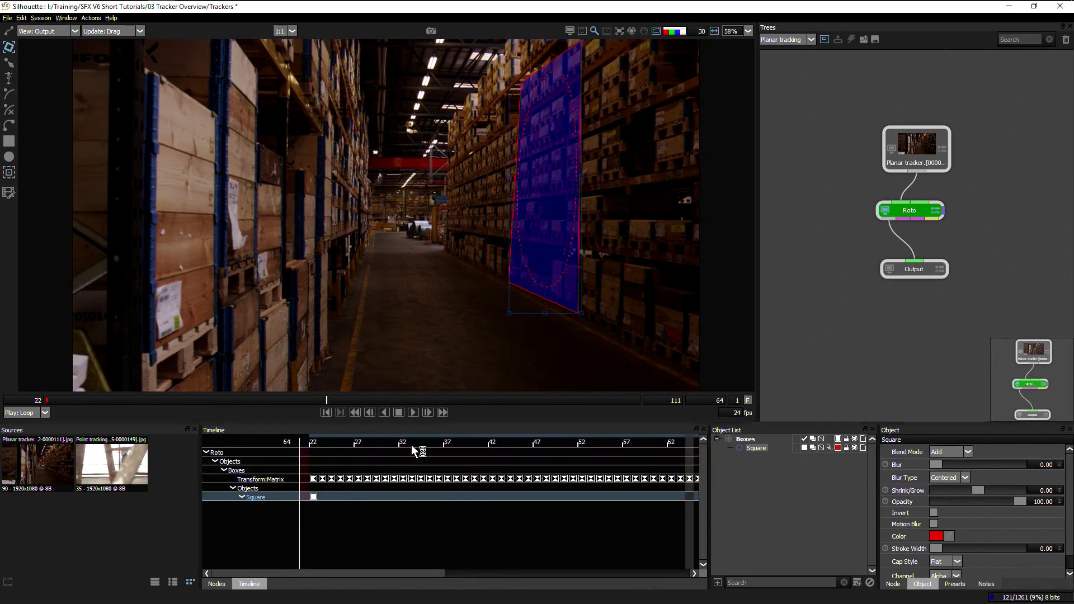
- Play back the tracked shot to check the shape, stop at frame 62 and hide the Square shape
left_click(413, 413)
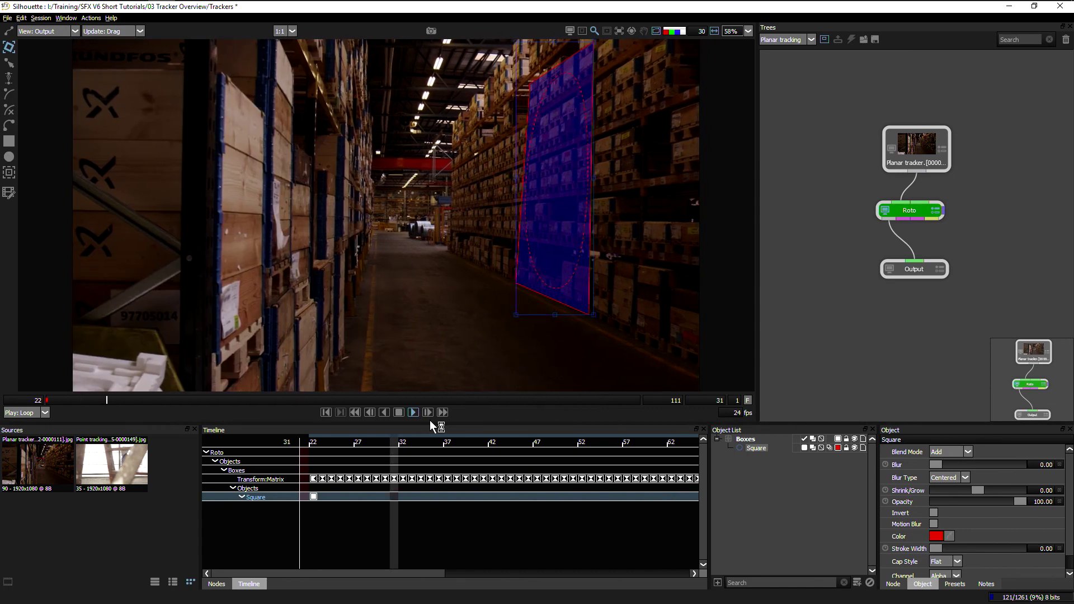
left_click(399, 413)
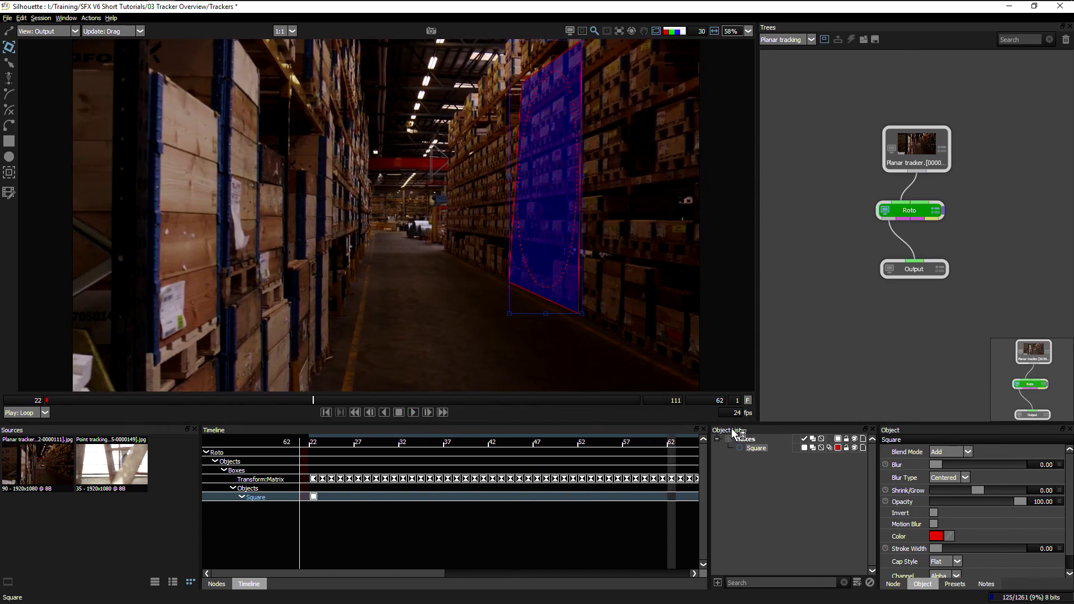
left_click(855, 448)
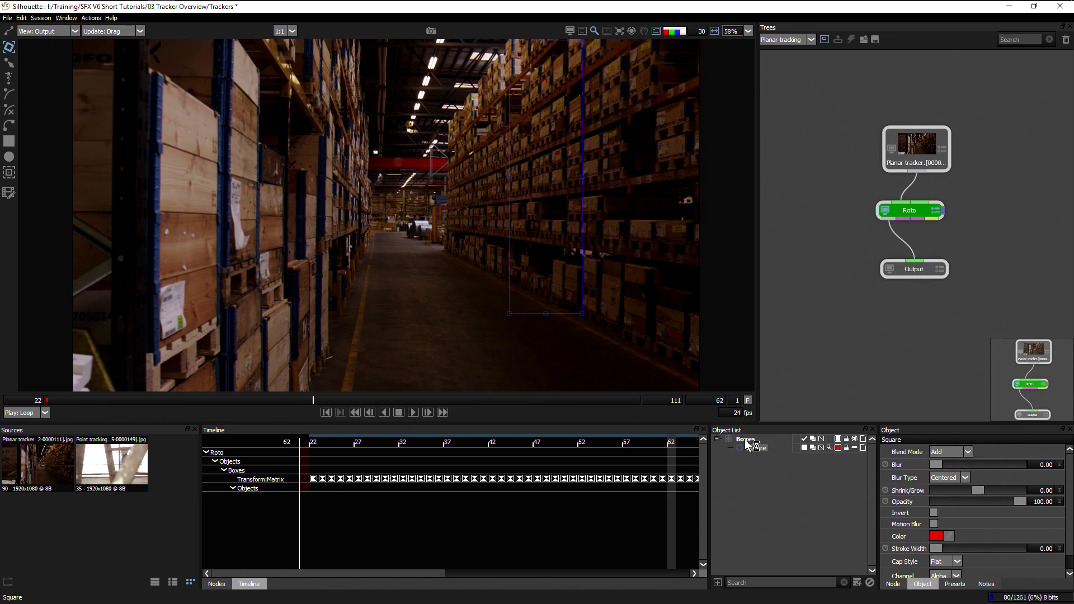
- Draw a small square roto shape in the Boxes layer over one box on the right-hand rack and adjust its corner to fit
left_click(9, 141)
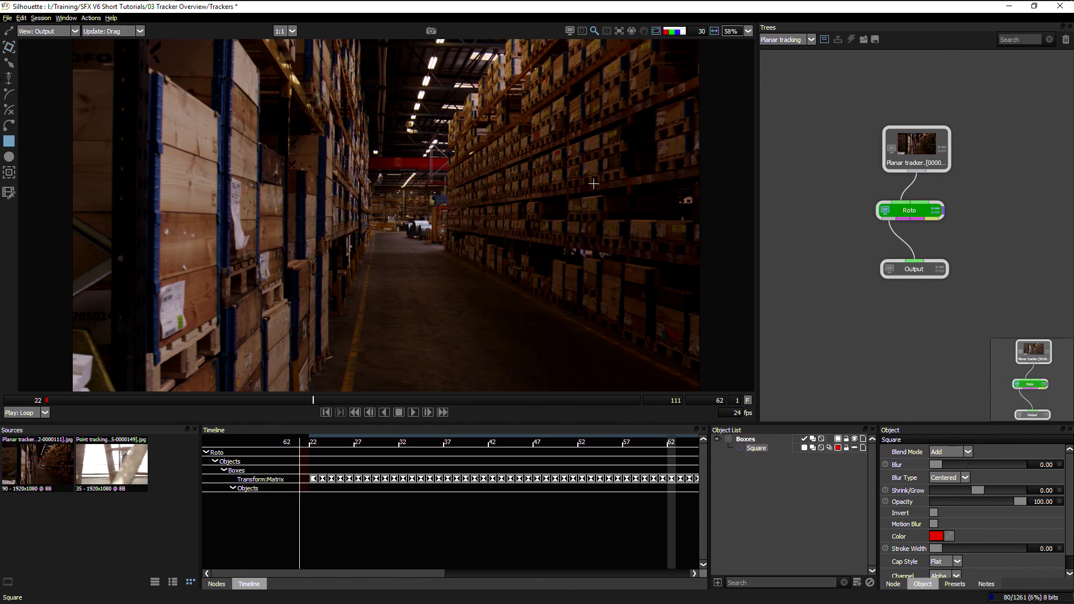
left_click_drag(549, 150, 563, 161)
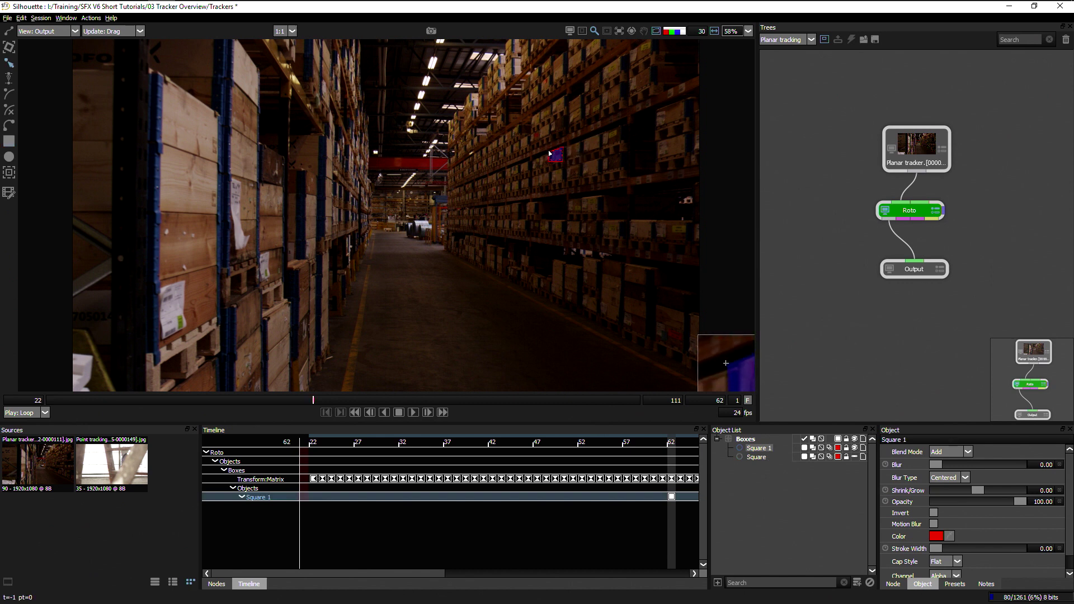
left_click(550, 151)
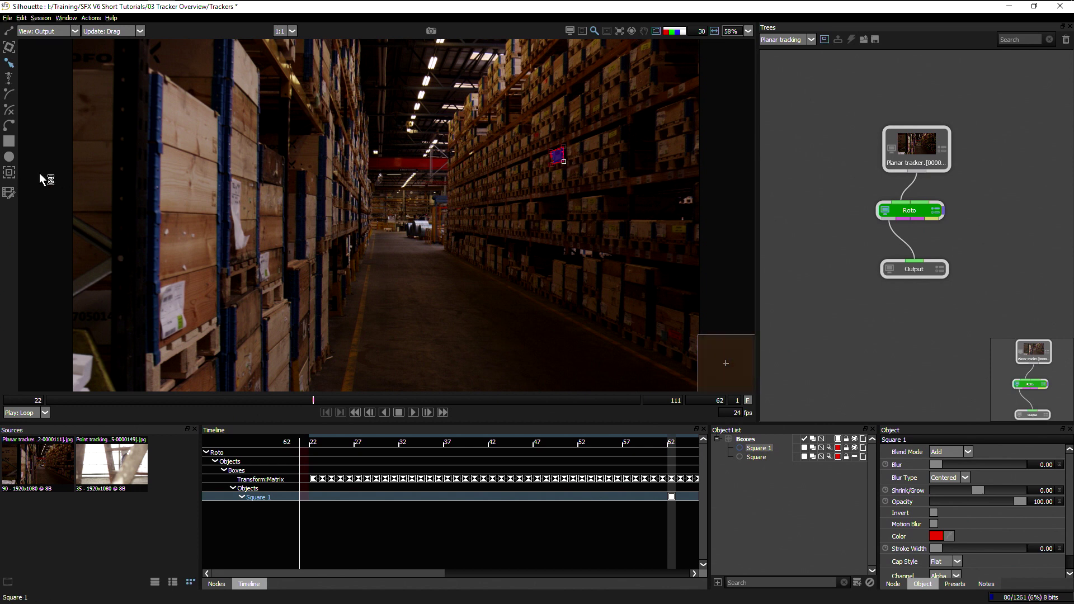
- Add three more small square roto shapes in the Boxes layer over other boxes around the first one
left_click(9, 141)
left_click_drag(532, 177, 534, 181)
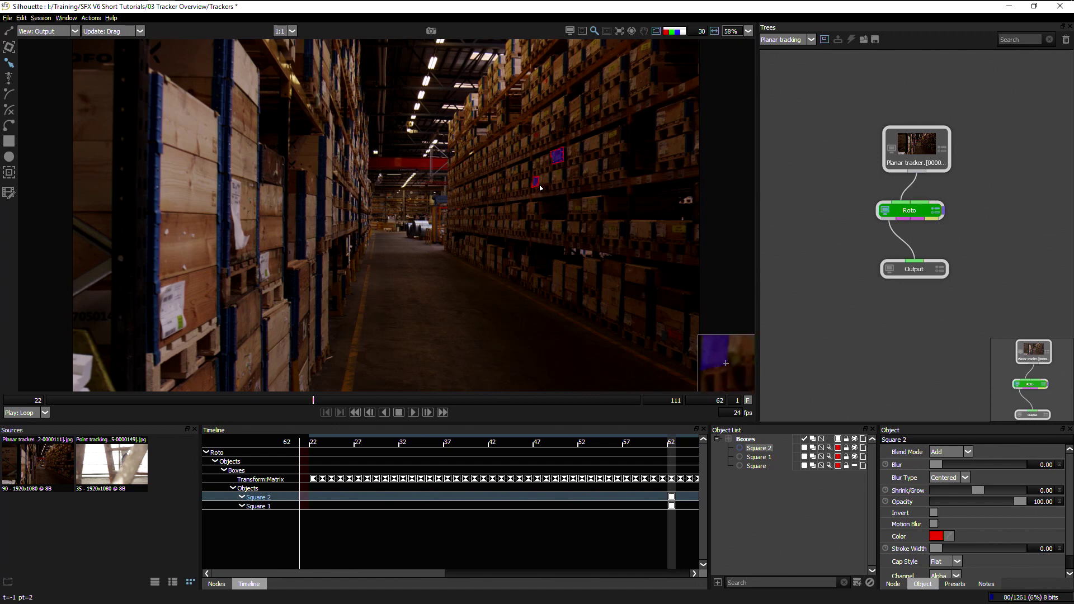
left_click(9, 141)
left_click_drag(541, 107, 552, 119)
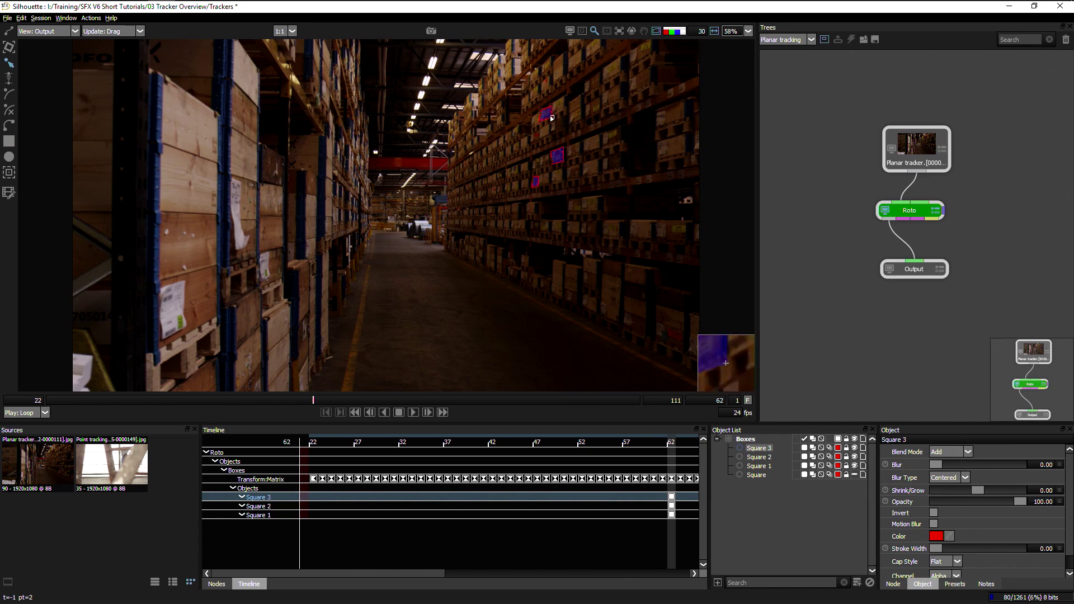
left_click(9, 141)
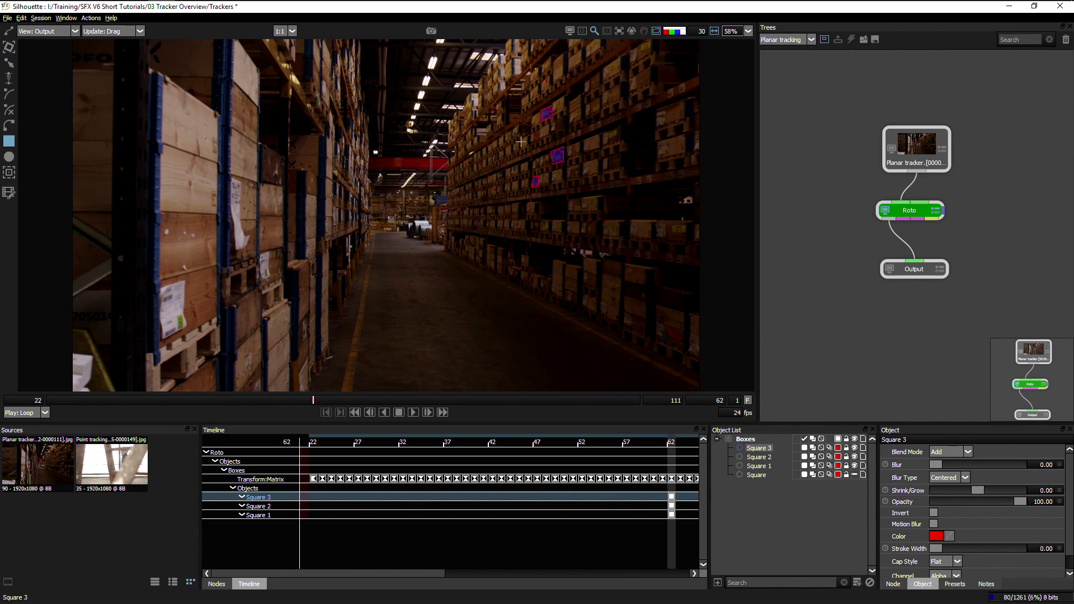
left_click_drag(526, 150, 512, 140)
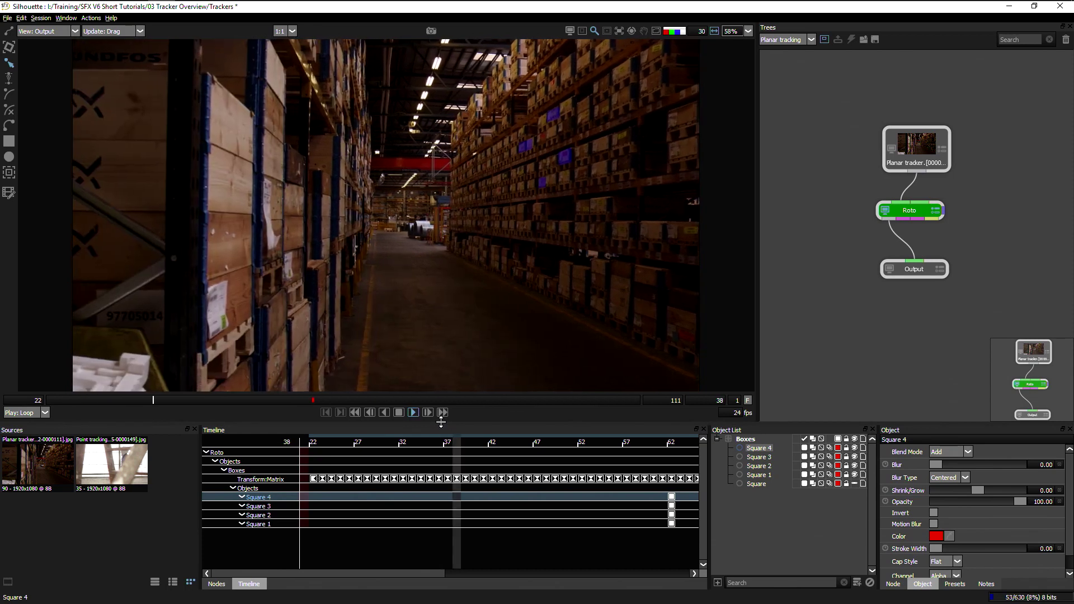
- Play back the shot and inspect up close whether the small squares stick to their boxes
key("i")
key("i")
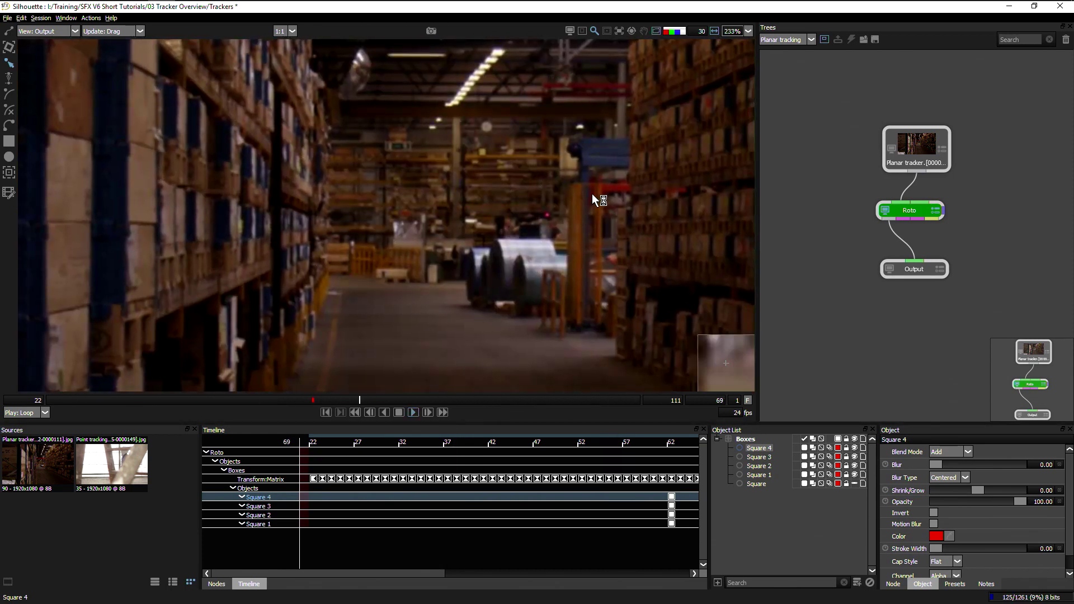